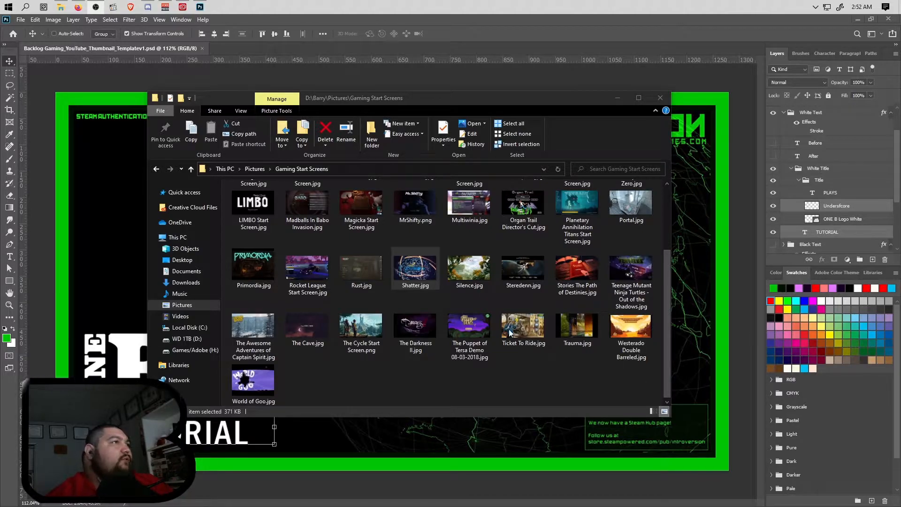
# Place Shatter.jpg from the Gaming Start Screens folder and move its layer below the Defcon Start Screen layer.
pyautogui.moveTo(423, 263); pyautogui.dragTo(125, 227)
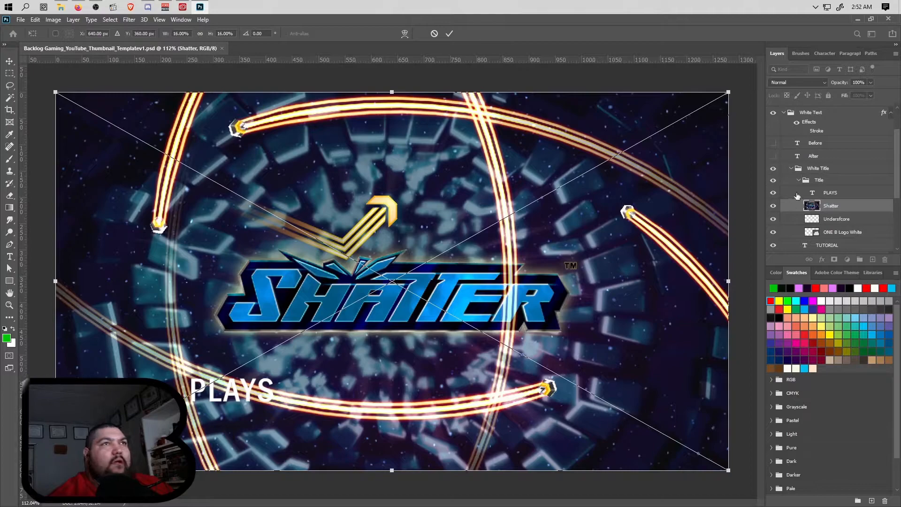
pyautogui.scroll(-3, 837, 204)
pyautogui.press('Return')
pyautogui.moveTo(832, 242); pyautogui.dragTo(832, 244)
pyautogui.moveTo(832, 211); pyautogui.dragTo(828, 229)
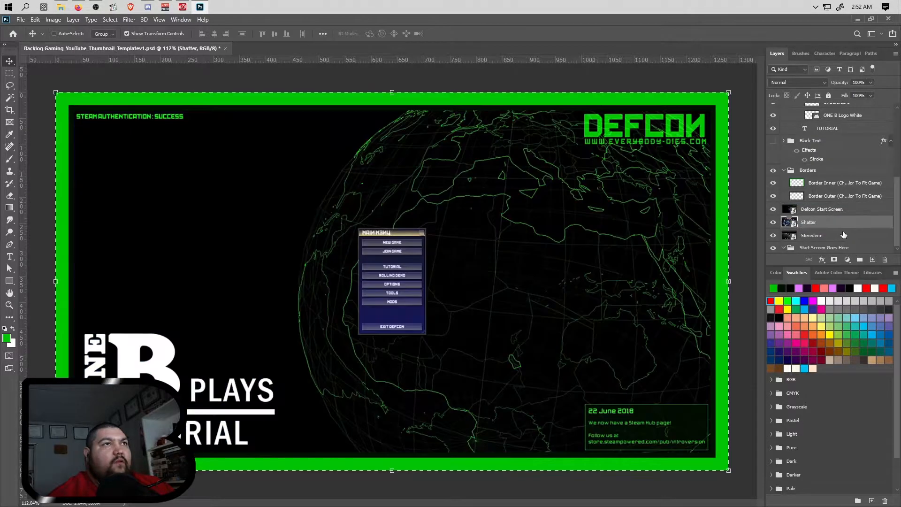
# Delete the Defcon Start Screen and Steredenn layers, keeping the Shatter layer.
pyautogui.click(821, 213)
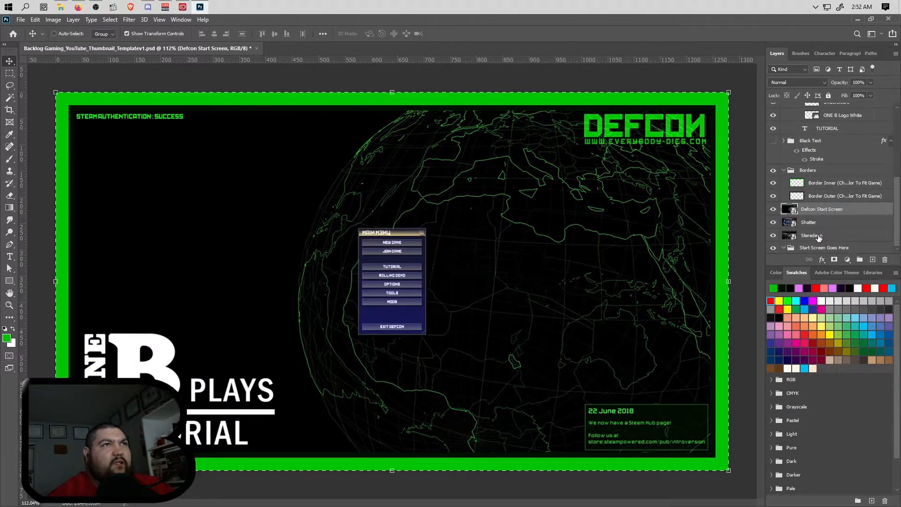
pyautogui.click(800, 236)
pyautogui.click(817, 214)
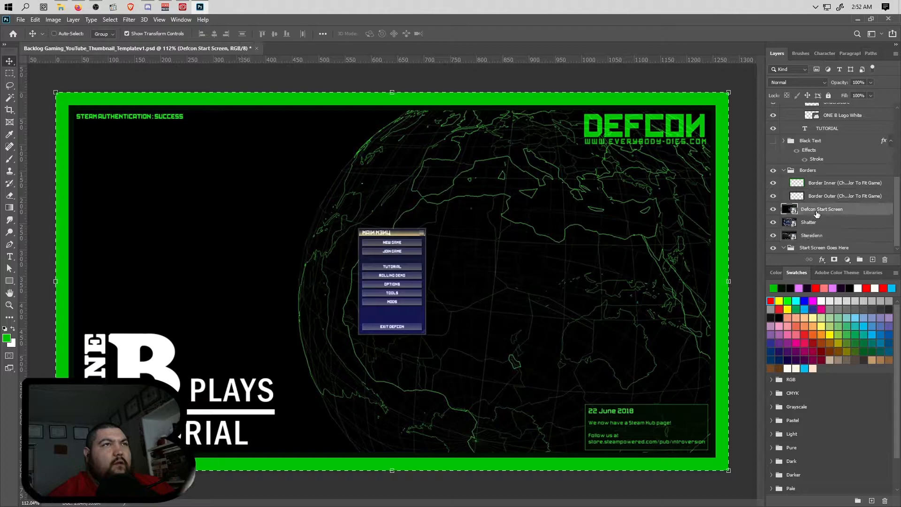
pyautogui.keyDown('ctrl'); pyautogui.click(820, 236); pyautogui.keyUp('ctrl')
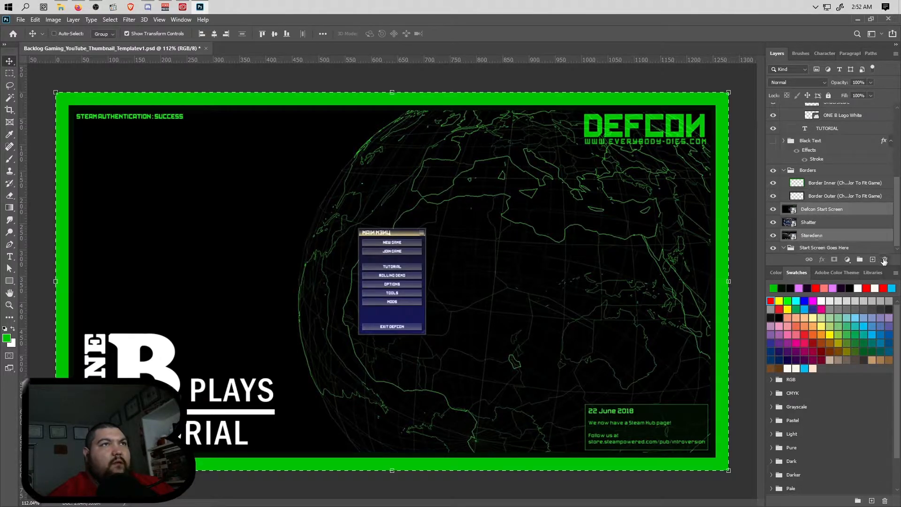
pyautogui.press('Delete')
pyautogui.click(407, 200)
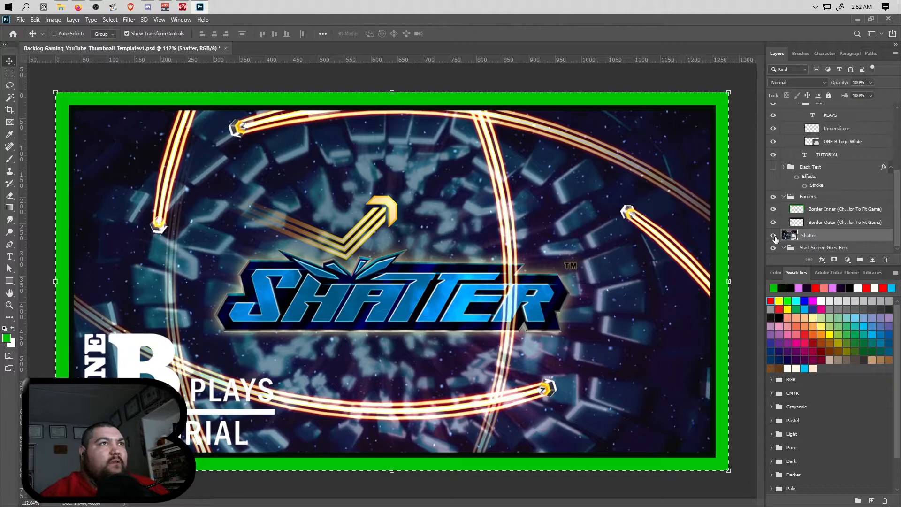
# Toggle the Borders group's visibility to compare the Shatter image with and without the frame.
pyautogui.click(772, 197)
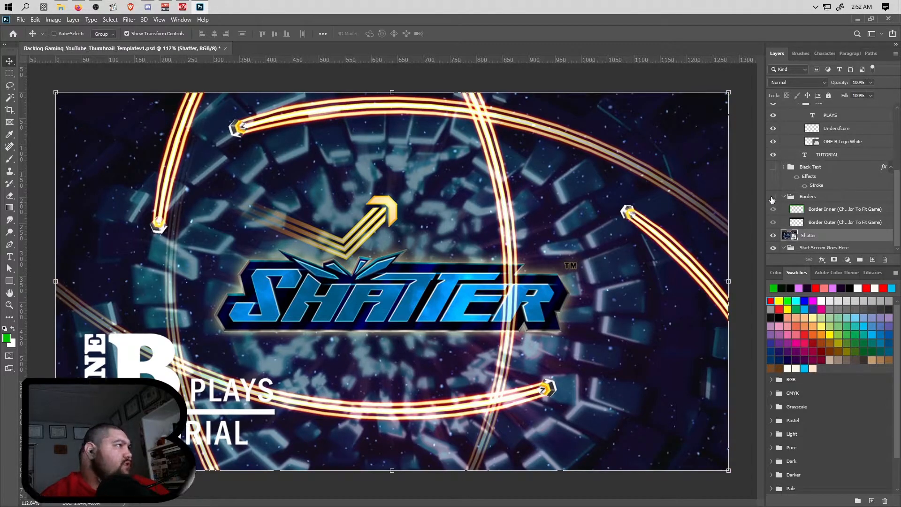
pyautogui.click(773, 198)
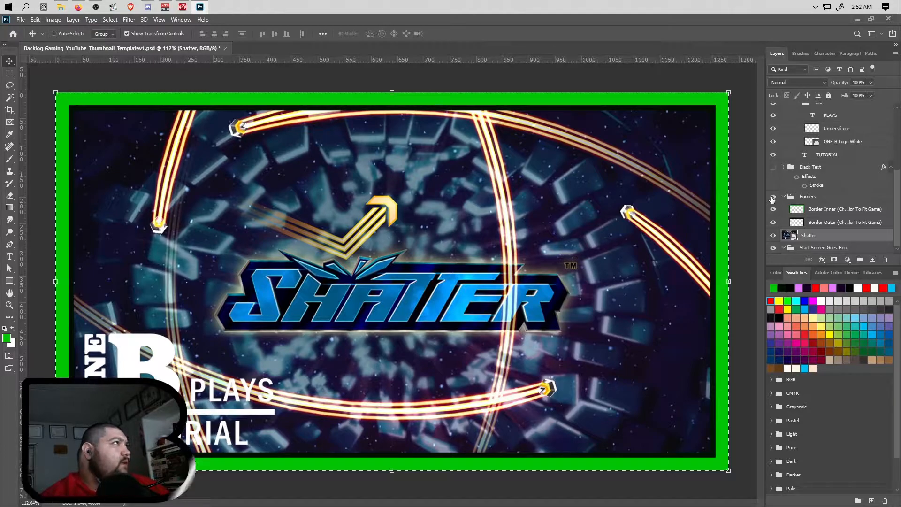
pyautogui.click(772, 198)
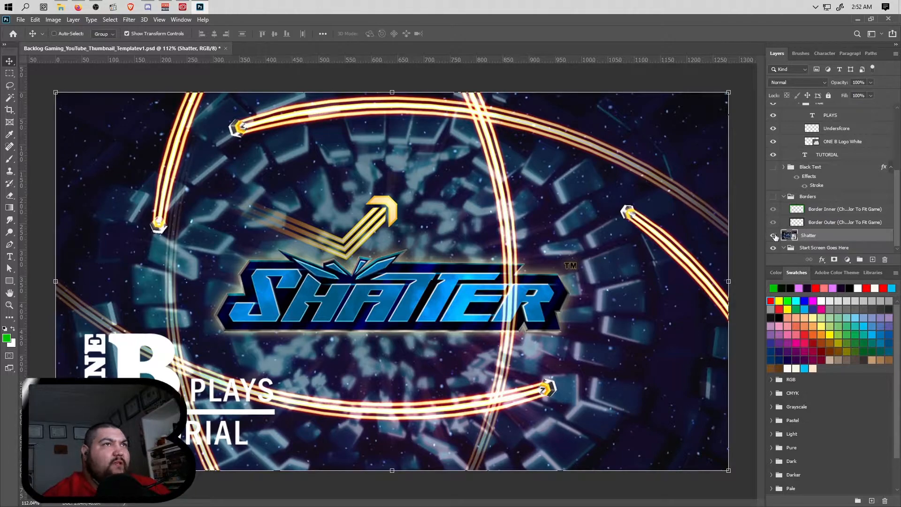
pyautogui.click(773, 197)
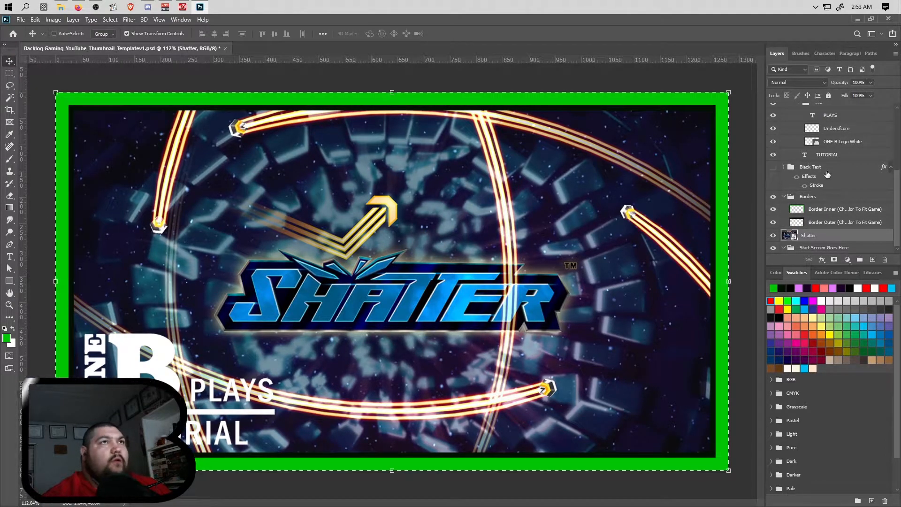
# Try to move the Title group horizontally to the lower-right part of the thumbnail.
pyautogui.scroll(2, 831, 179)
pyautogui.click(828, 134)
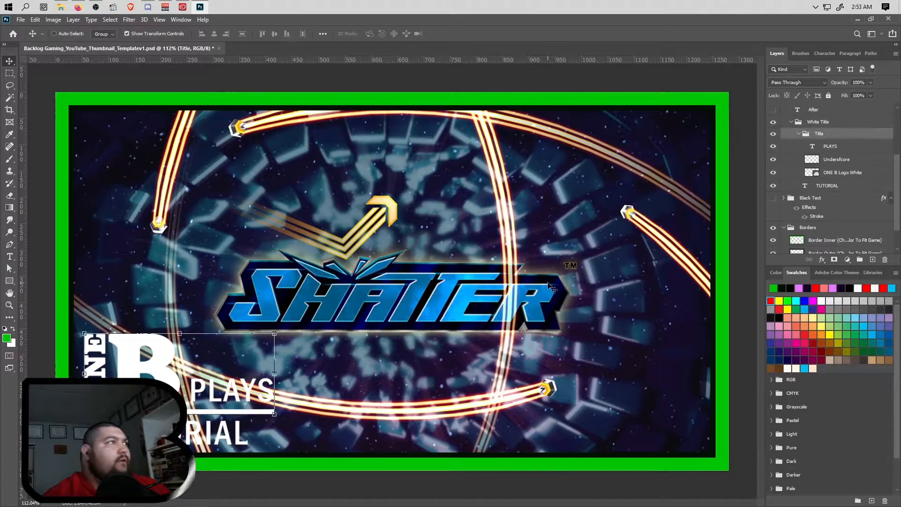
pyautogui.moveTo(162, 372); pyautogui.dragTo(472, 371)
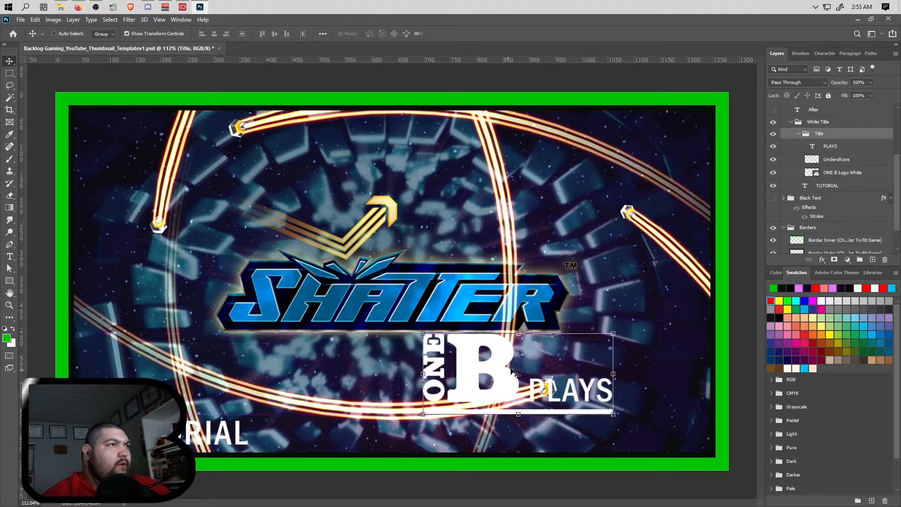
pyautogui.hotkey('ctrl', 'z')
# Put the TUTORIAL text layer into the Title group and move the group to the thumbnail's lower-right area.
pyautogui.moveTo(840, 172); pyautogui.dragTo(845, 178)
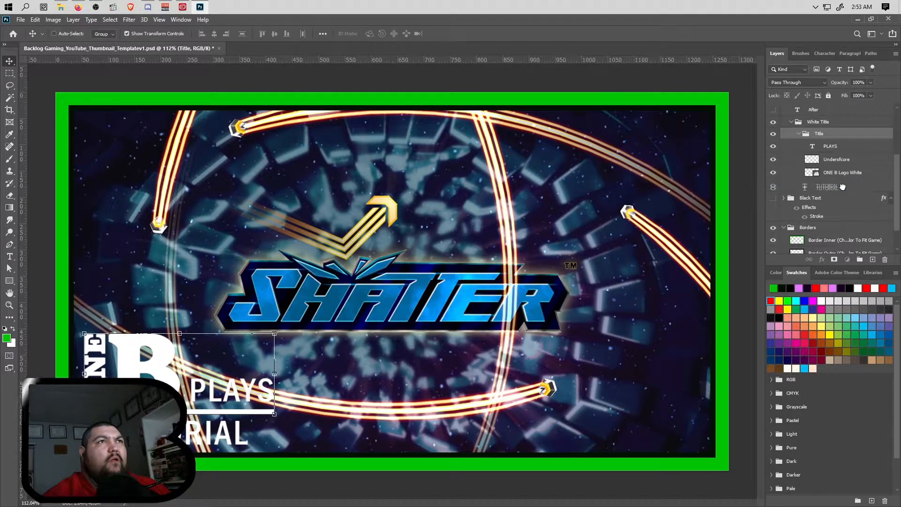
pyautogui.click(849, 185)
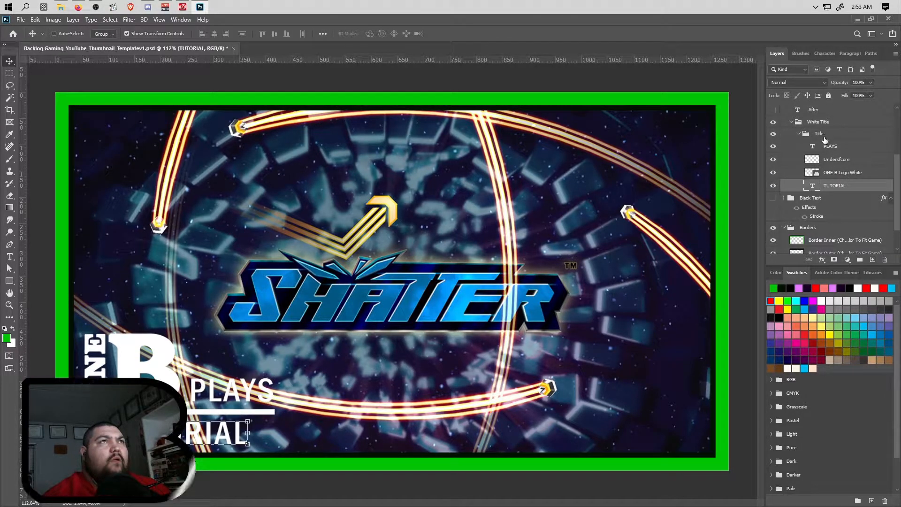
pyautogui.click(824, 137)
pyautogui.moveTo(206, 383); pyautogui.dragTo(631, 382)
# Nudge the Title group right until its underscore line meets the inner edge of the thin dark border.
pyautogui.scroll(2, 611, 435)
pyautogui.scroll(6, 615, 436)
pyautogui.scroll(-4, 592, 387)
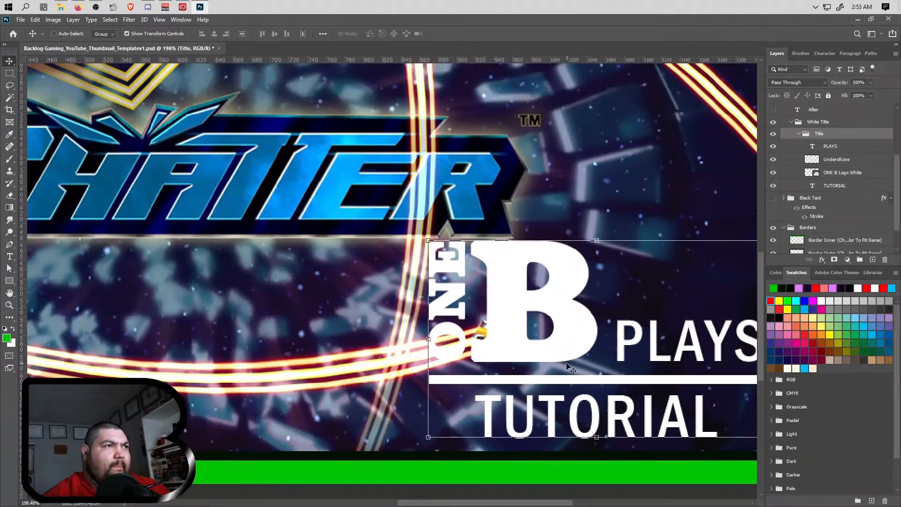
pyautogui.scroll(-1, 566, 366)
pyautogui.hscroll(1, 536, 346)
pyautogui.hscroll(2, 554, 338)
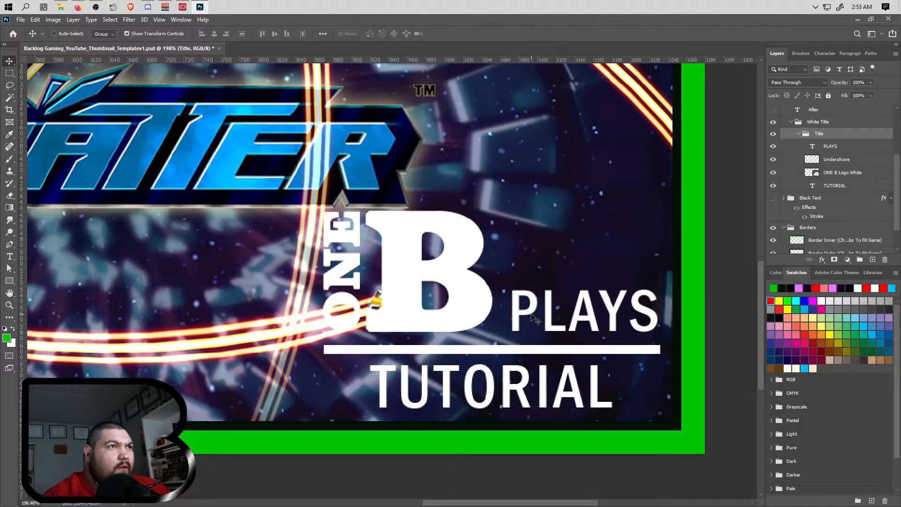
pyautogui.moveTo(532, 313); pyautogui.dragTo(544, 313)
pyautogui.scroll(3, 699, 388)
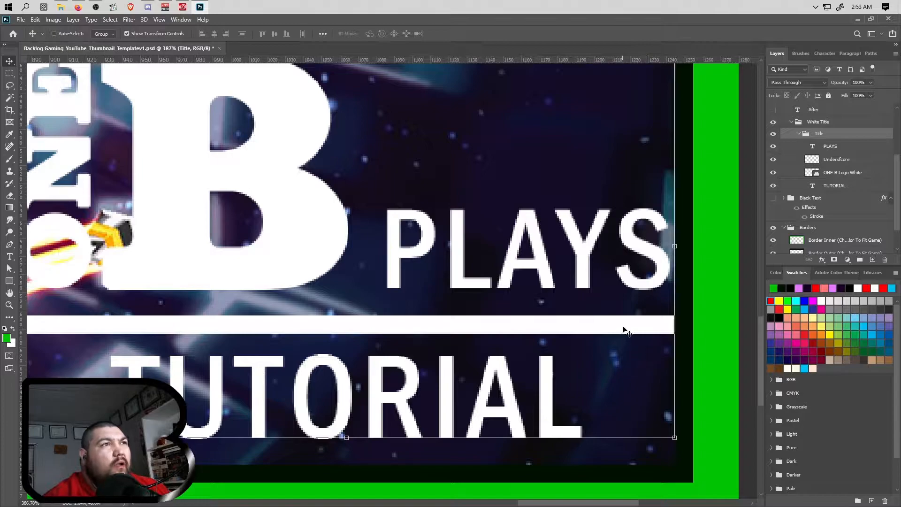
# Recolor the Border Outer layer by filling its loaded outline with RGB Red, then clear the selection.
pyautogui.scroll(-2, 800, 240)
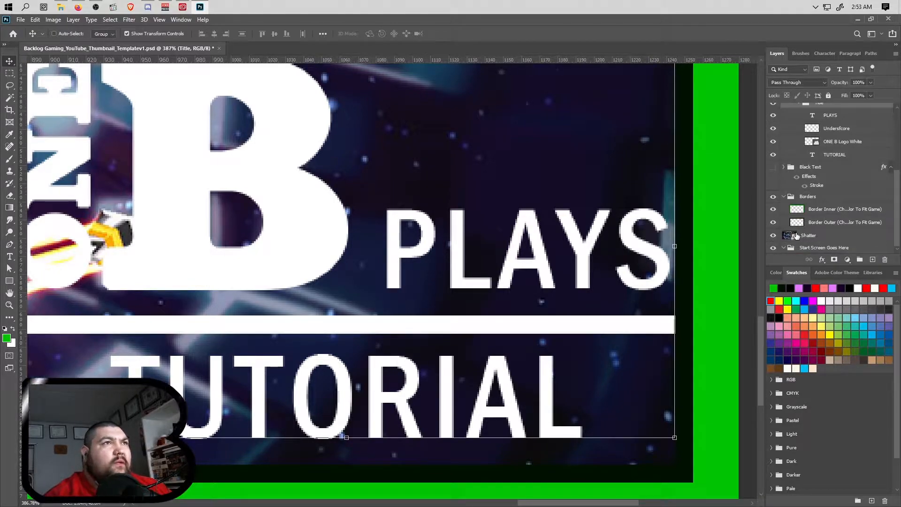
pyautogui.keyDown('ctrl'); pyautogui.click(797, 224); pyautogui.keyUp('ctrl')
pyautogui.click(805, 224)
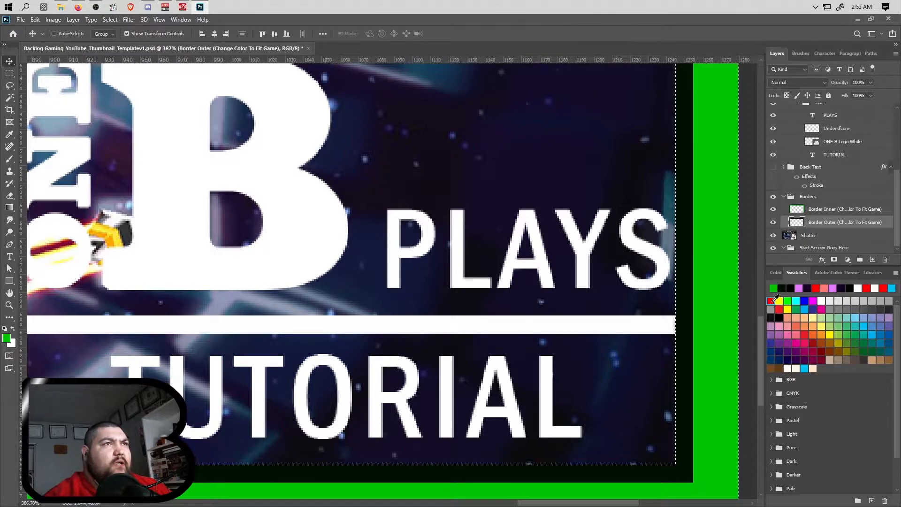
pyautogui.click(772, 300)
pyautogui.hotkey('alt', 'BackSpace')
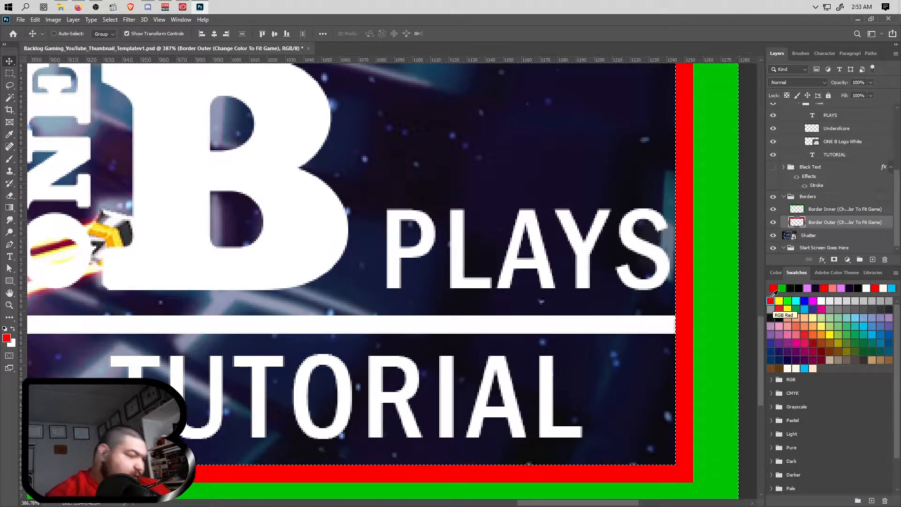
pyautogui.hotkey('ctrl', 'd')
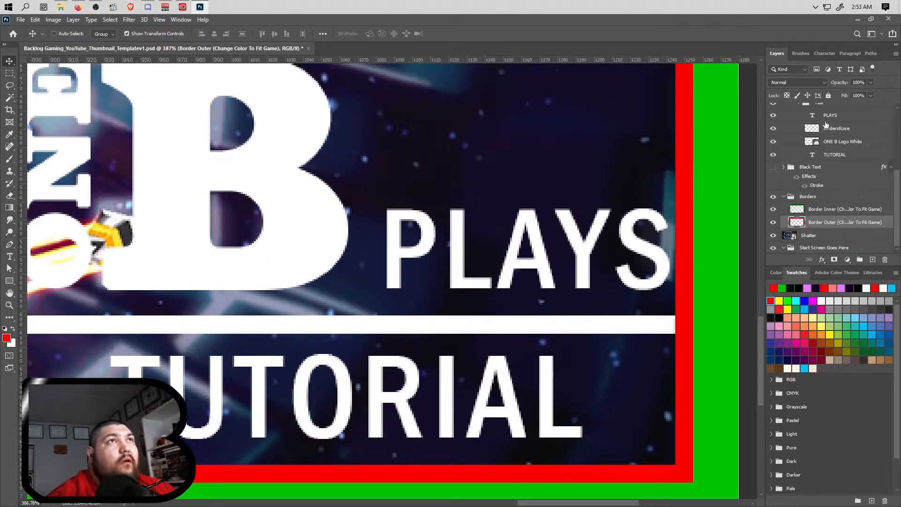
# Move the Title group slightly left to leave a gap between it and the red border.
pyautogui.scroll(2, 823, 112)
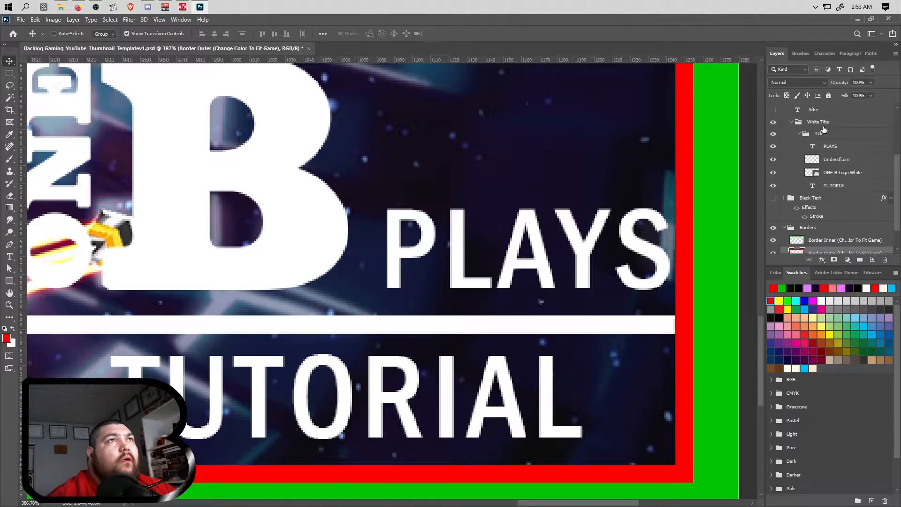
pyautogui.click(835, 137)
pyautogui.moveTo(581, 324); pyautogui.dragTo(482, 322)
pyautogui.scroll(-4, 482, 322)
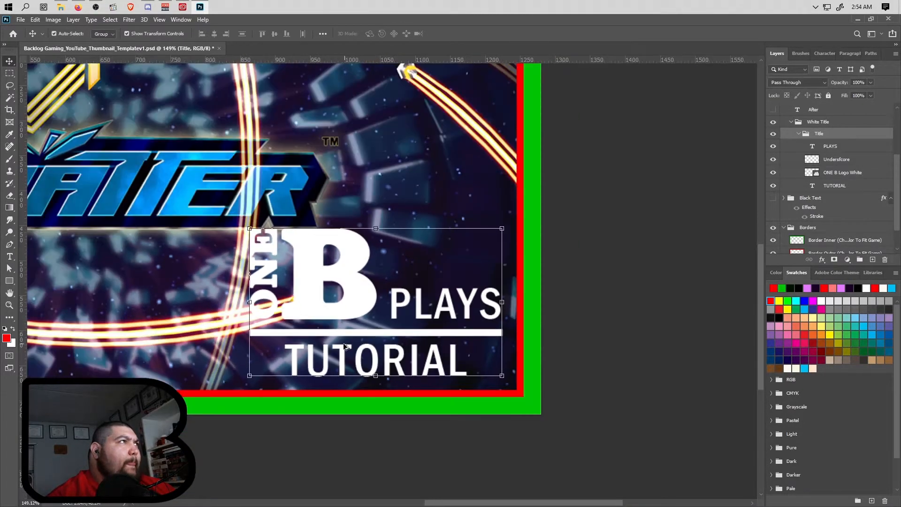
pyautogui.scroll(-2, 386, 347)
pyautogui.moveTo(317, 350); pyautogui.dragTo(308, 333)
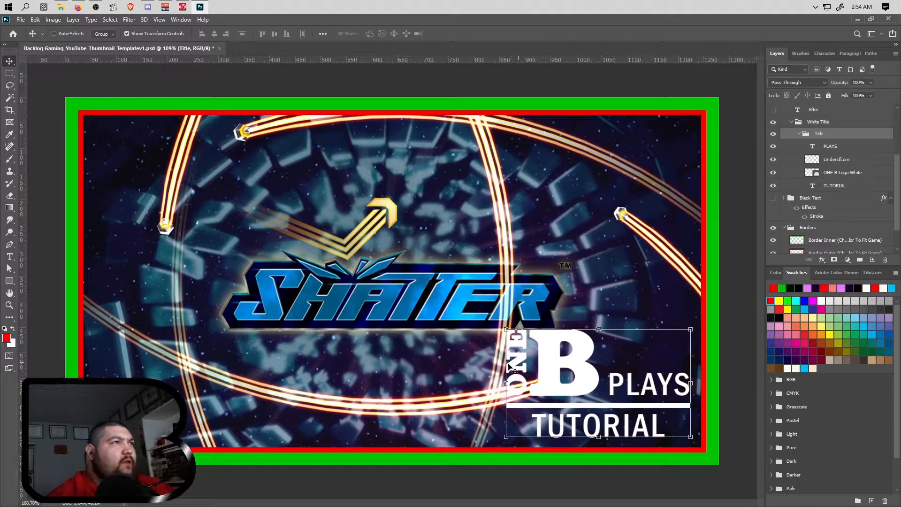
# Scale the Shatter layer down to 15.20% so the image fits within the borders.
pyautogui.scroll(-2, 814, 236)
pyautogui.click(809, 235)
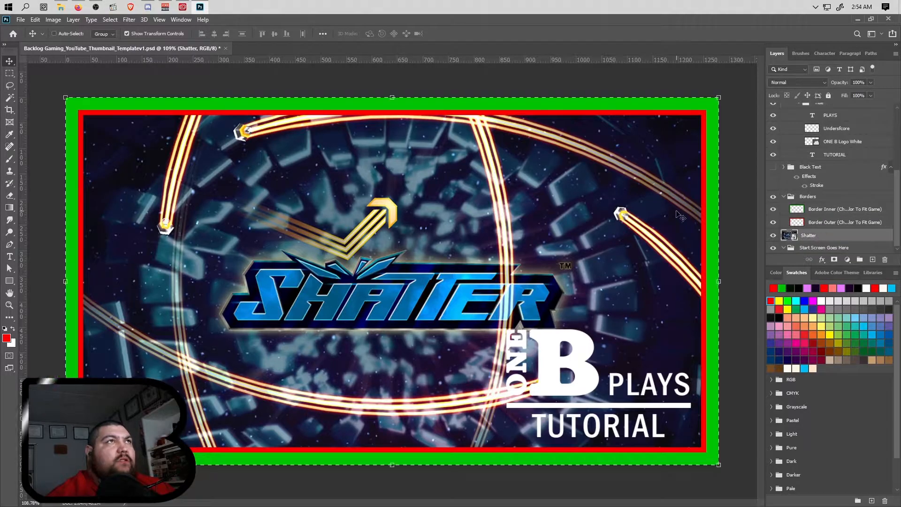
pyautogui.moveTo(721, 97); pyautogui.dragTo(707, 113)
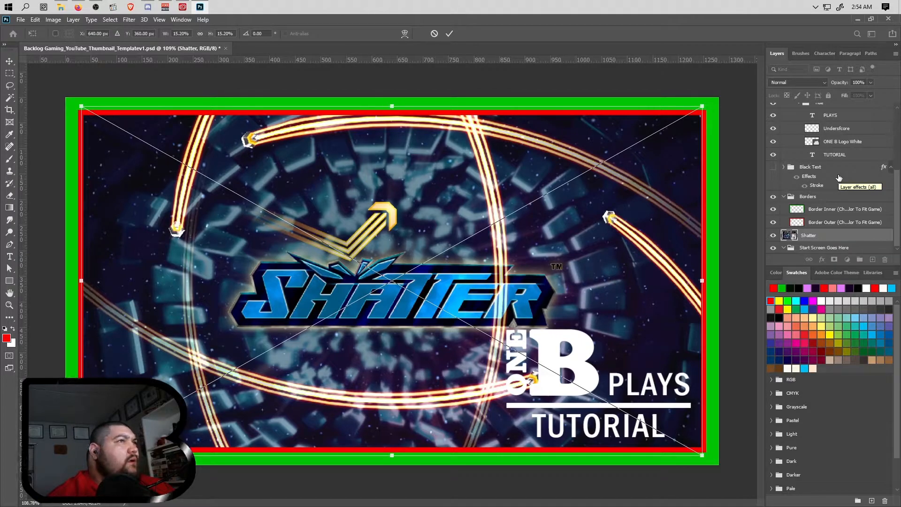
# Show the Black Text group together with its Episode 4 Black text, PLAYS text and underscore copy layers.
pyautogui.click(773, 167)
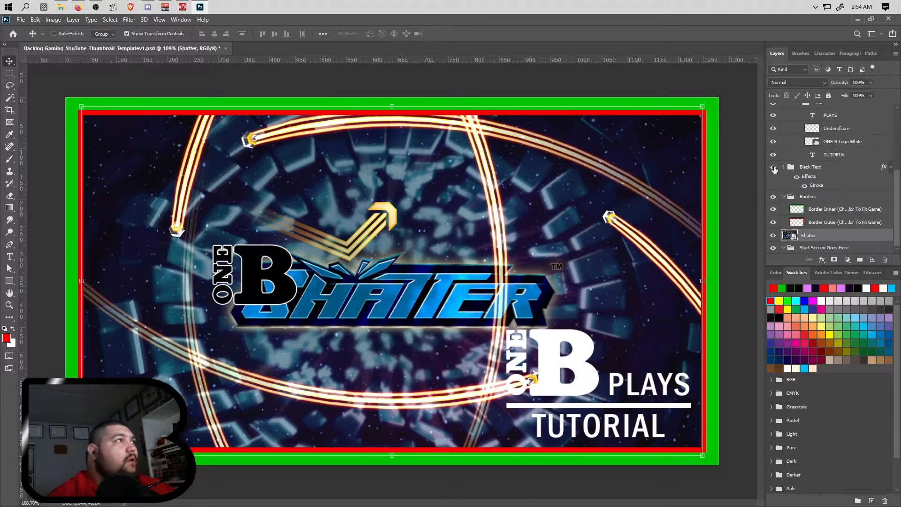
pyautogui.click(774, 167)
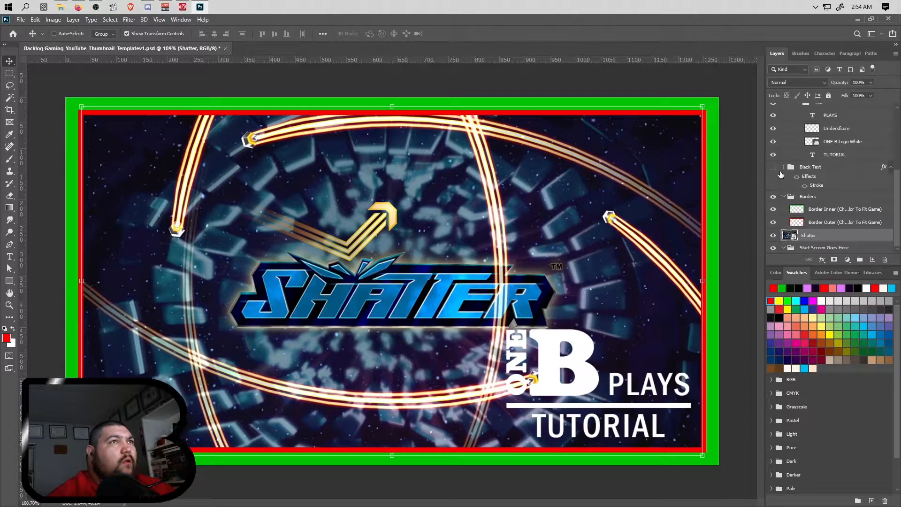
pyautogui.click(787, 168)
pyautogui.click(790, 185)
pyautogui.click(791, 187)
pyautogui.click(791, 187)
pyautogui.click(791, 187)
pyautogui.click(791, 187)
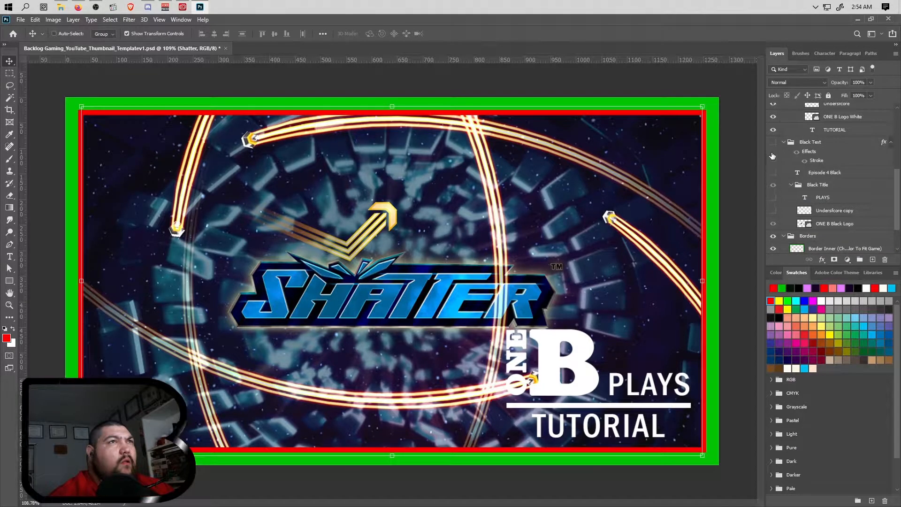
pyautogui.click(774, 143)
pyautogui.click(773, 173)
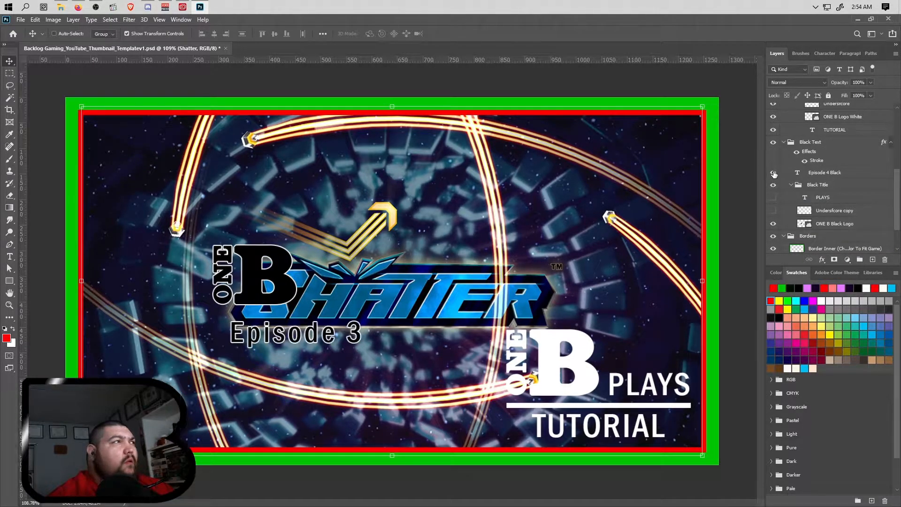
pyautogui.click(774, 210)
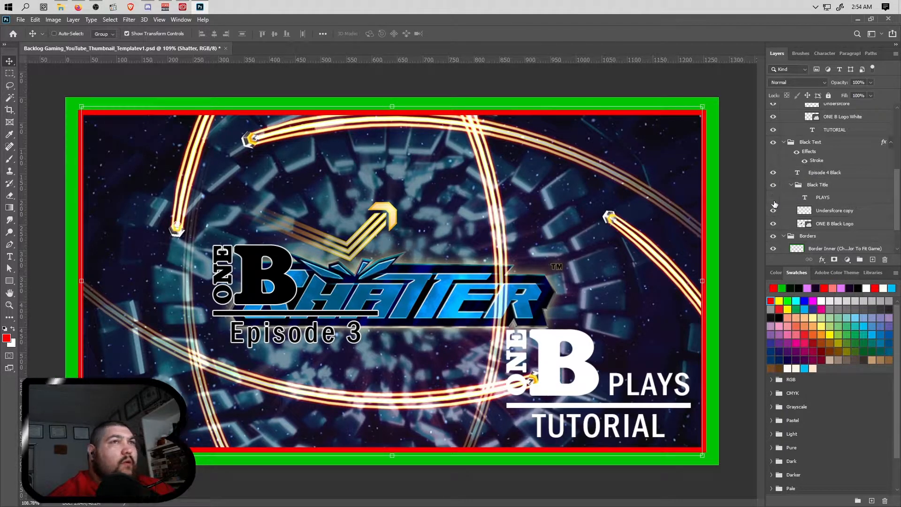
pyautogui.click(774, 197)
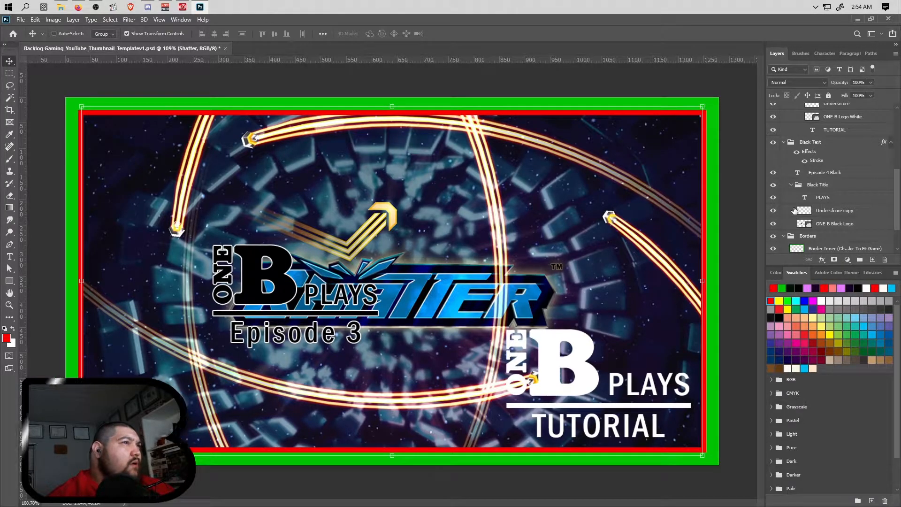
pyautogui.click(783, 141)
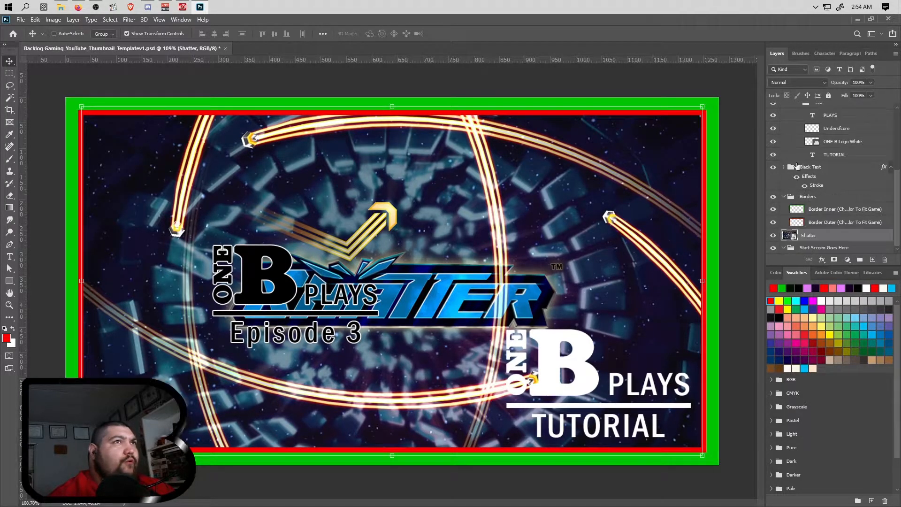
# Move the Black Text group about 580 px right and 167 px down so it overlaps the white Title group.
pyautogui.scroll(2, 818, 212)
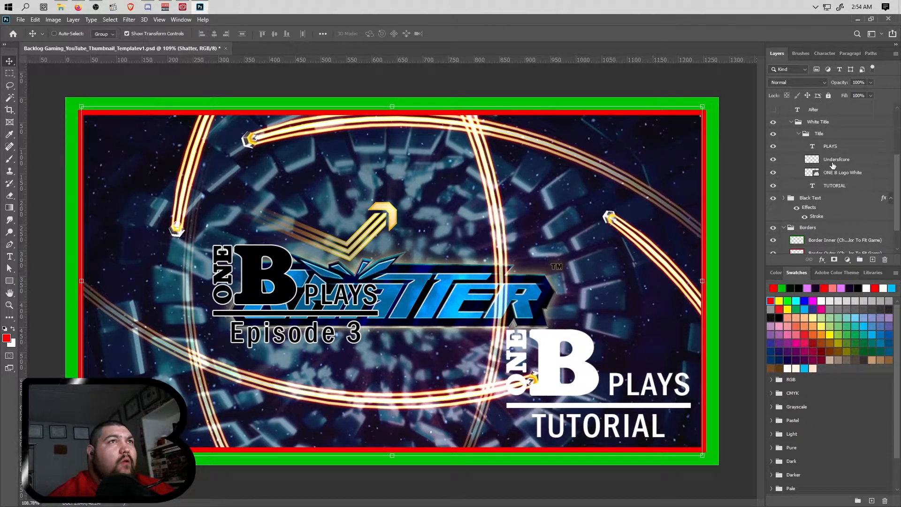
pyautogui.click(825, 135)
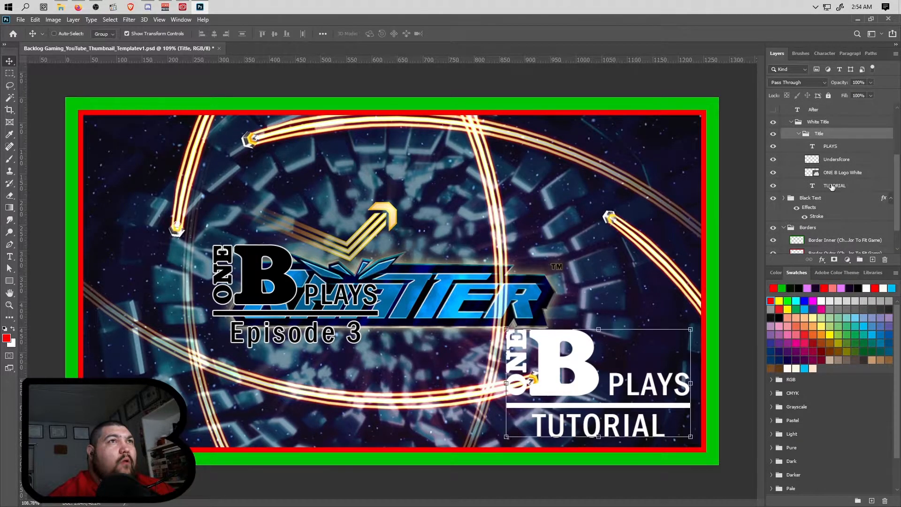
pyautogui.click(773, 198)
pyautogui.click(773, 198)
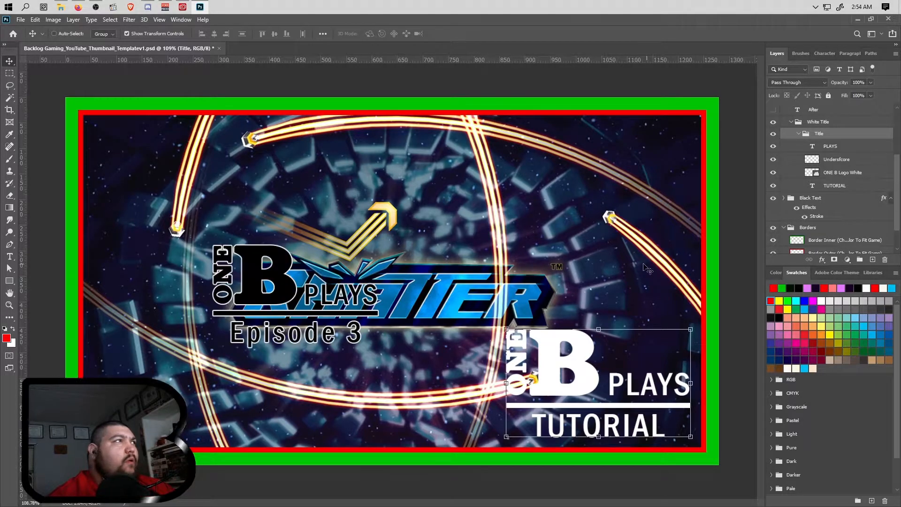
pyautogui.click(820, 197)
pyautogui.moveTo(281, 278); pyautogui.dragTo(577, 350)
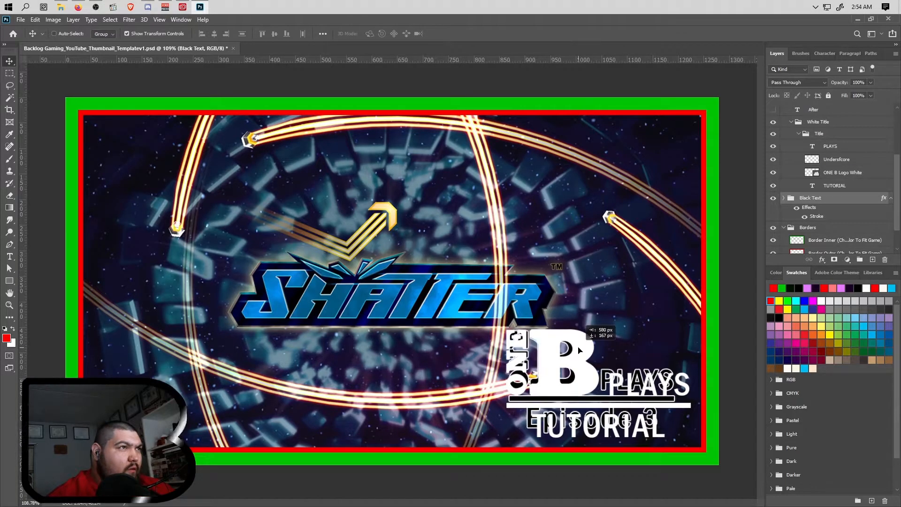
# Compare the two title versions by hiding and reshowing the White Title group, then hide the Black Text group.
pyautogui.click(773, 122)
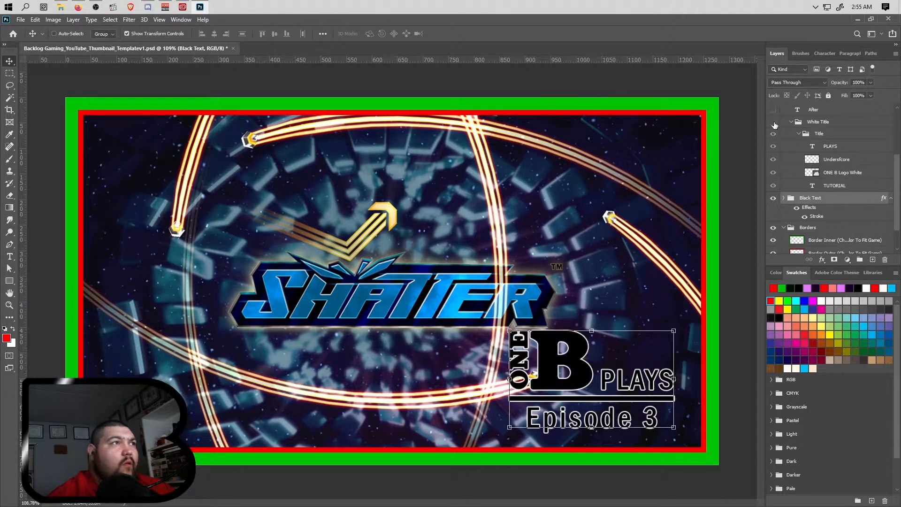
pyautogui.click(773, 122)
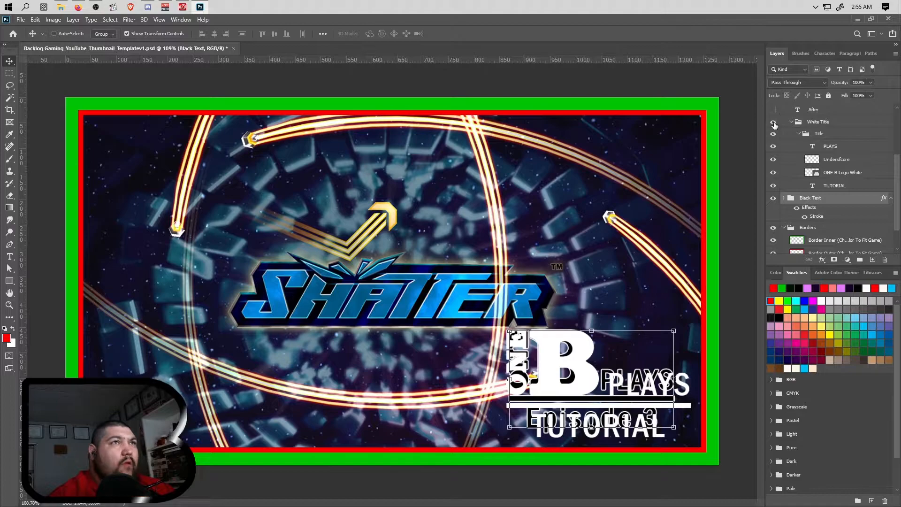
pyautogui.click(773, 199)
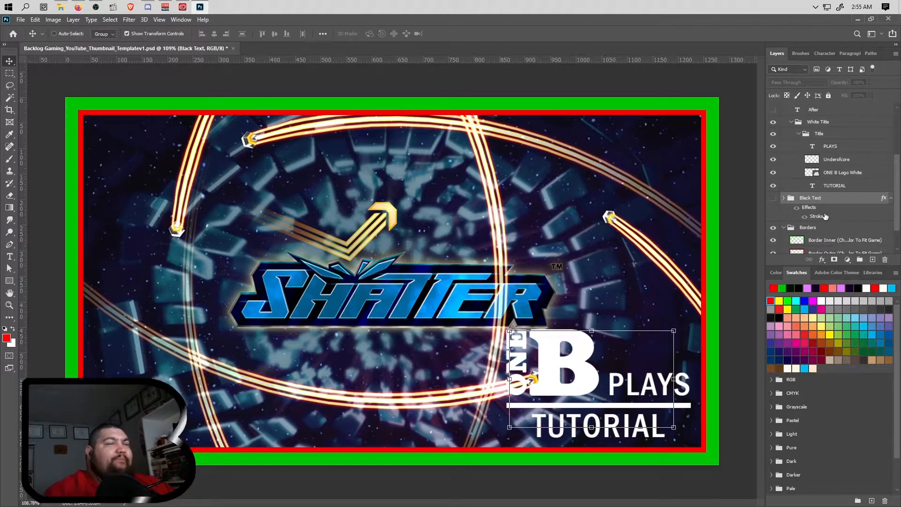
# Add a 3 px black Stroke effect to the Title group.
pyautogui.click(822, 134)
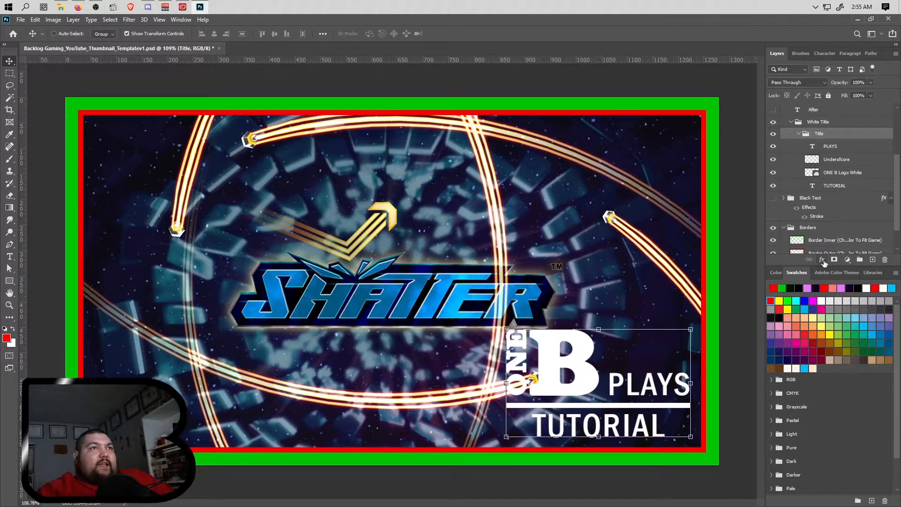
pyautogui.click(822, 261)
pyautogui.click(849, 292)
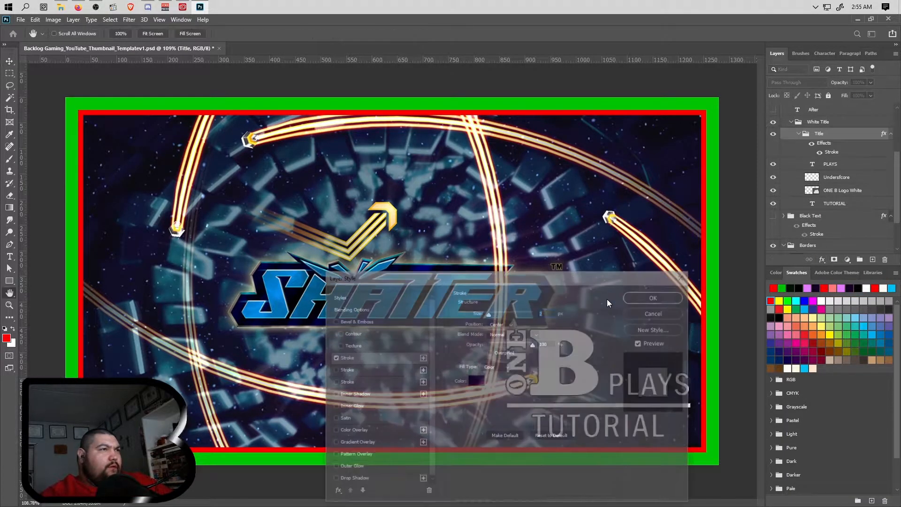
pyautogui.click(476, 380)
pyautogui.click(399, 341)
pyautogui.click(495, 219)
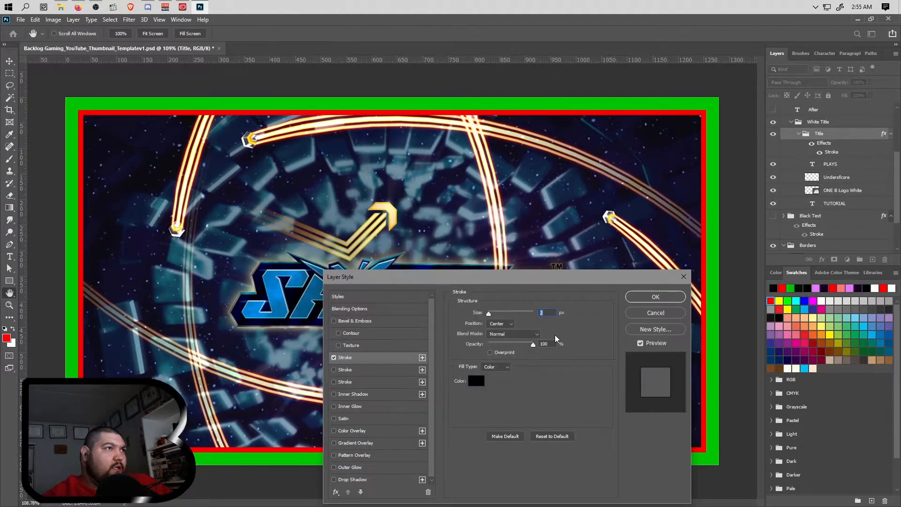
pyautogui.click(656, 297)
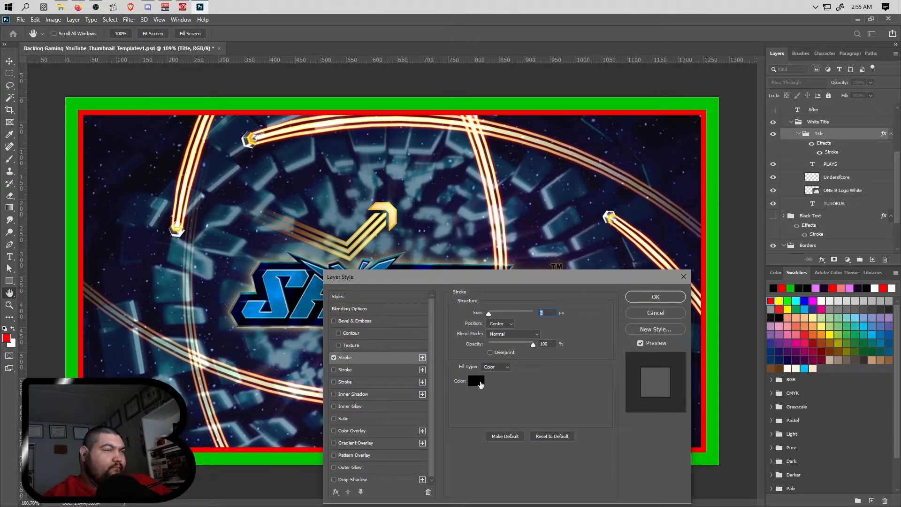
pyautogui.write('3')
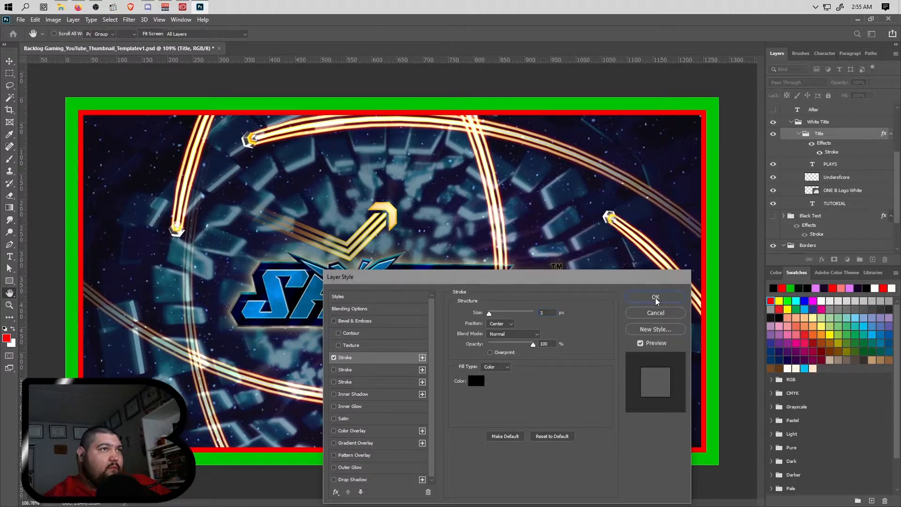
pyautogui.click(657, 297)
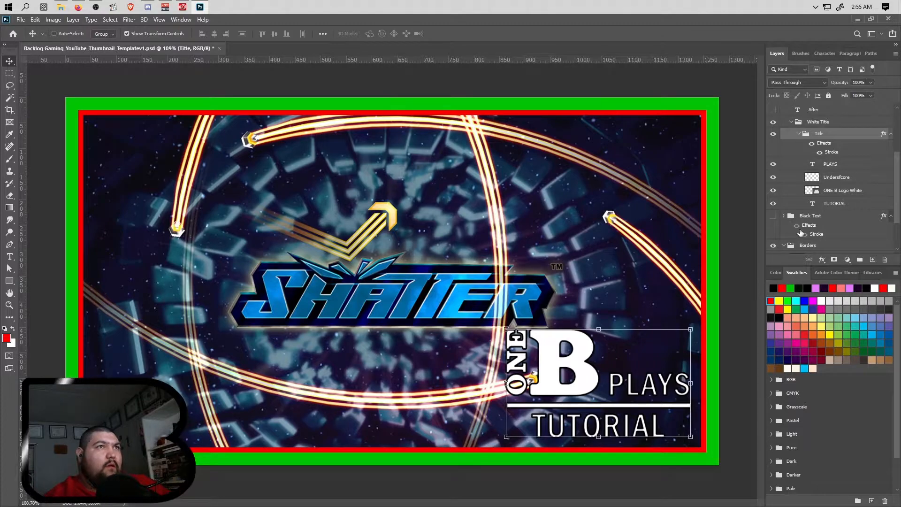
pyautogui.click(828, 220)
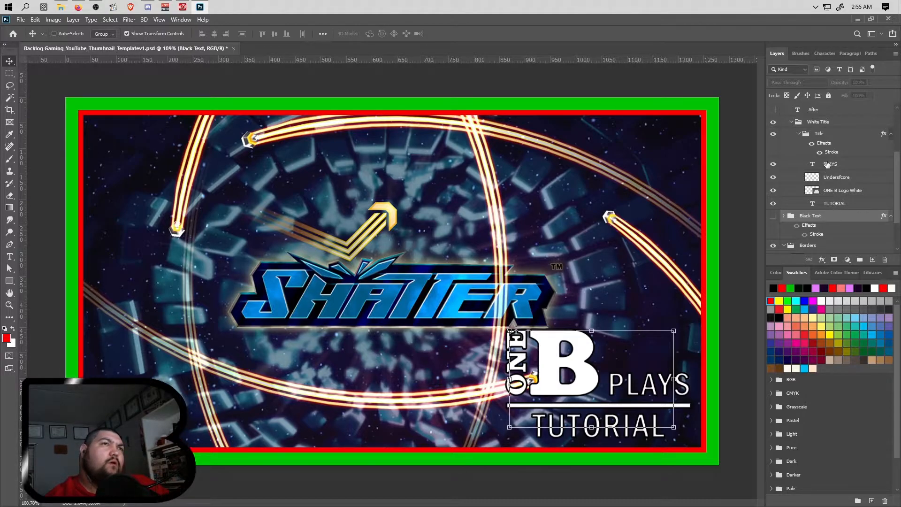
pyautogui.click(835, 155)
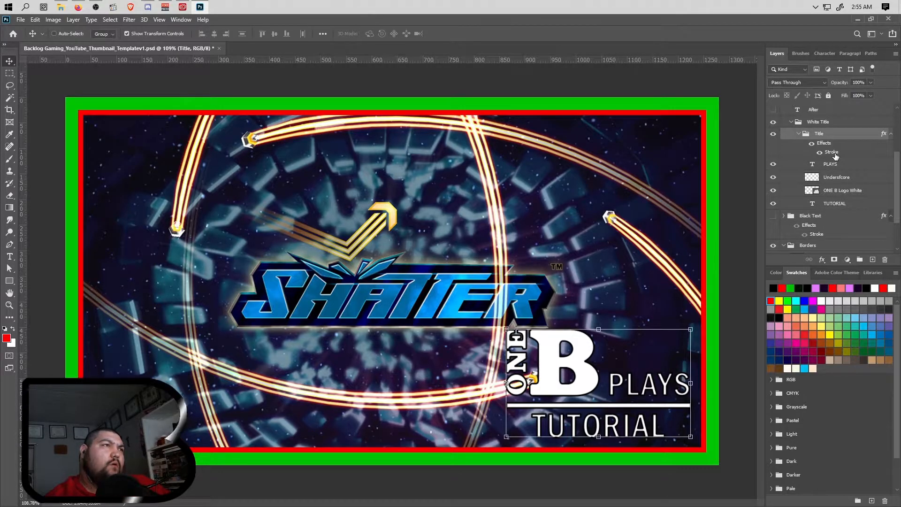
pyautogui.doubleClick(835, 156)
pyautogui.click(506, 367)
pyautogui.click(502, 383)
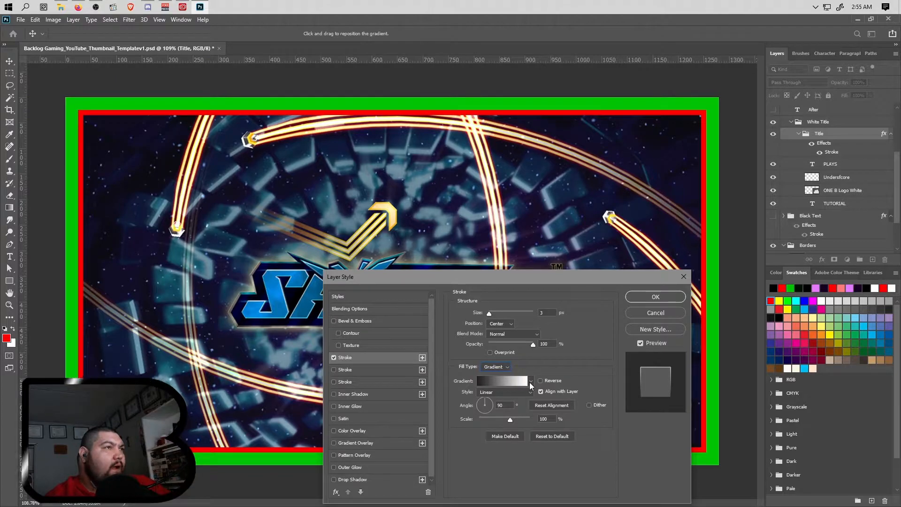
pyautogui.click(529, 381)
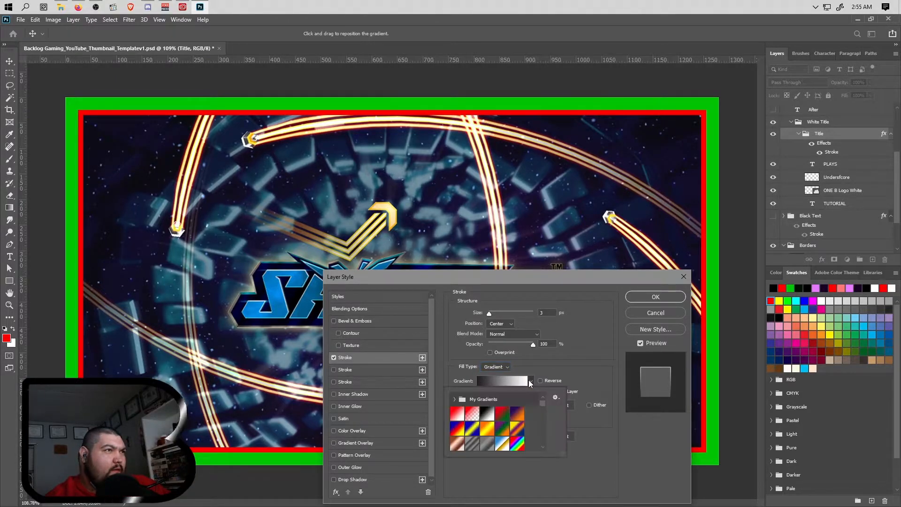
pyautogui.click(530, 381)
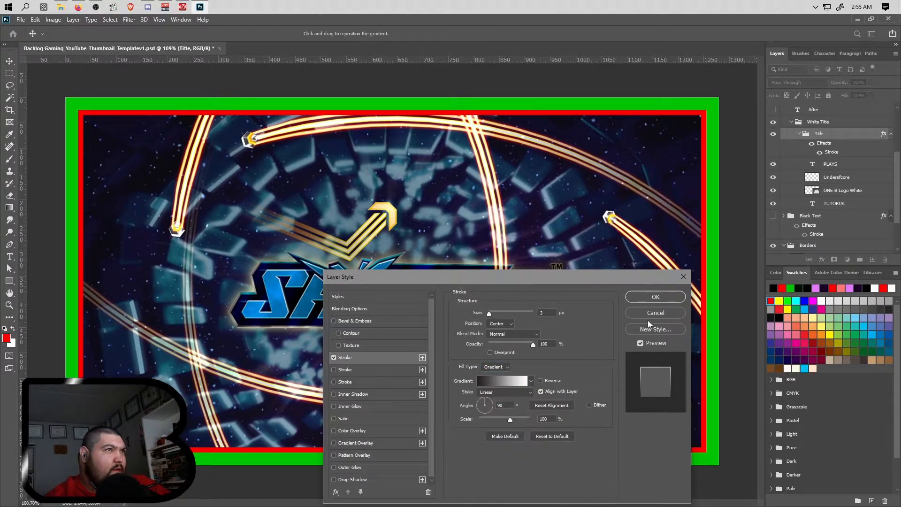
pyautogui.click(661, 311)
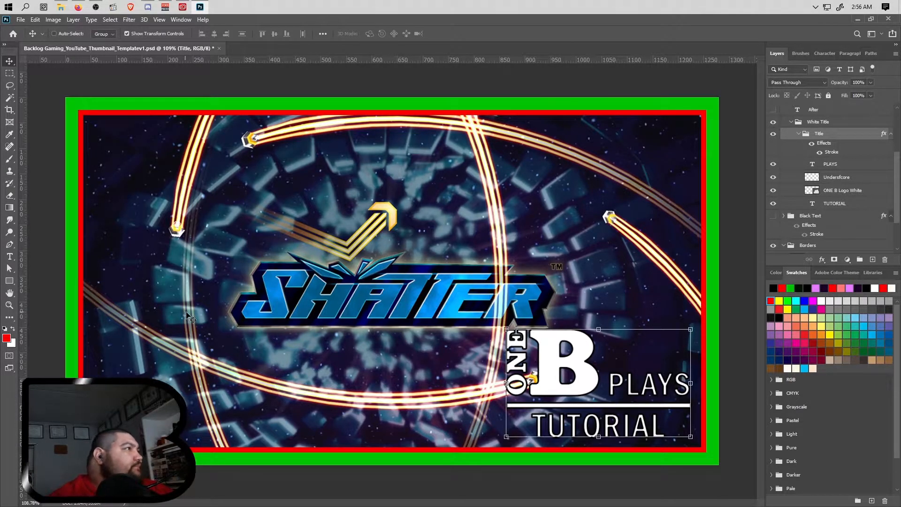
pyautogui.click(7, 339)
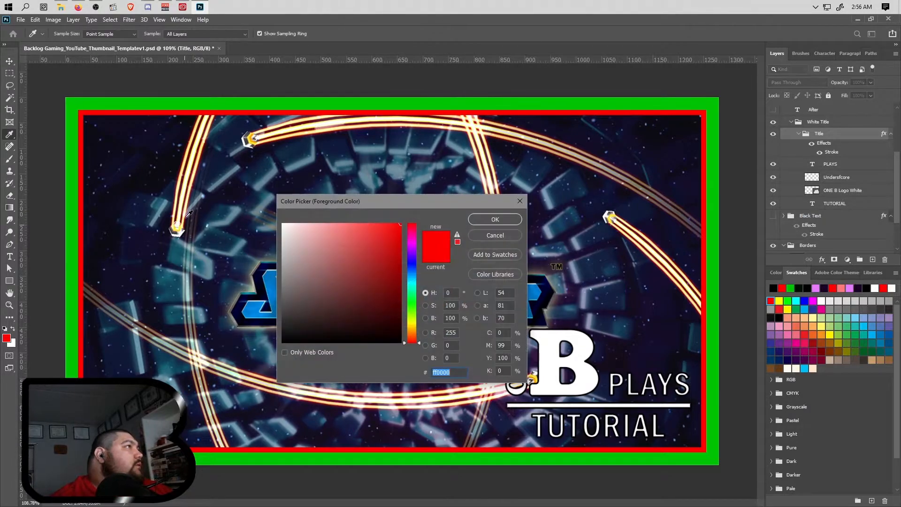
pyautogui.click(196, 174)
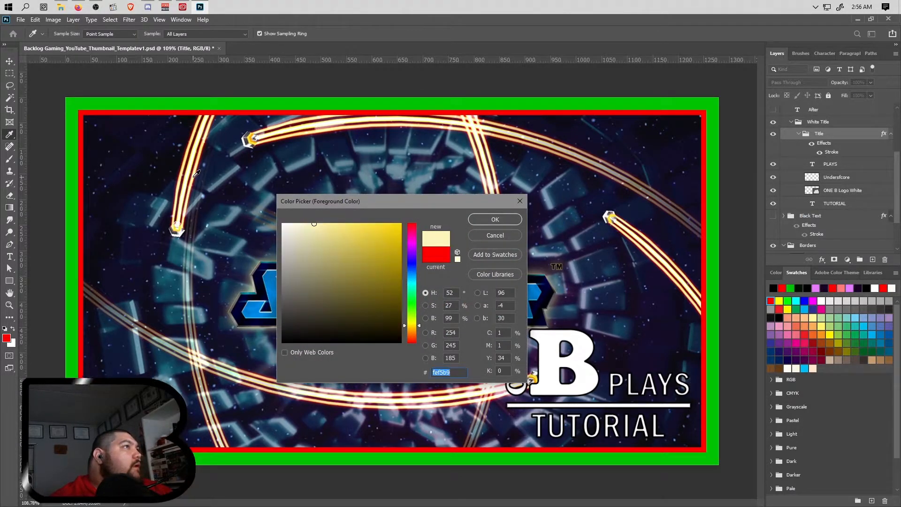
pyautogui.click(517, 238)
pyautogui.press('v')
# Set the foreground color to the orange-red cd4a22 sampled from the edge of the glowing trail above the white hexagon.
pyautogui.scroll(6, 152, 204)
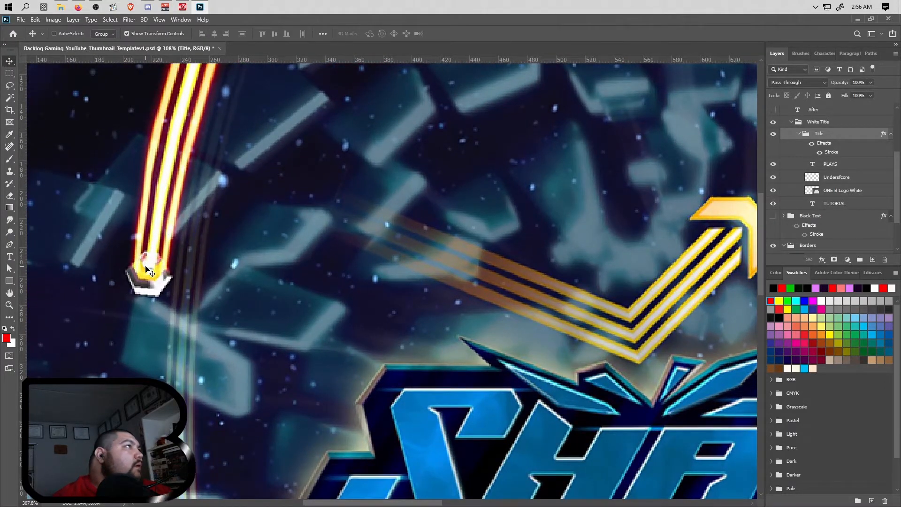
pyautogui.click(6, 338)
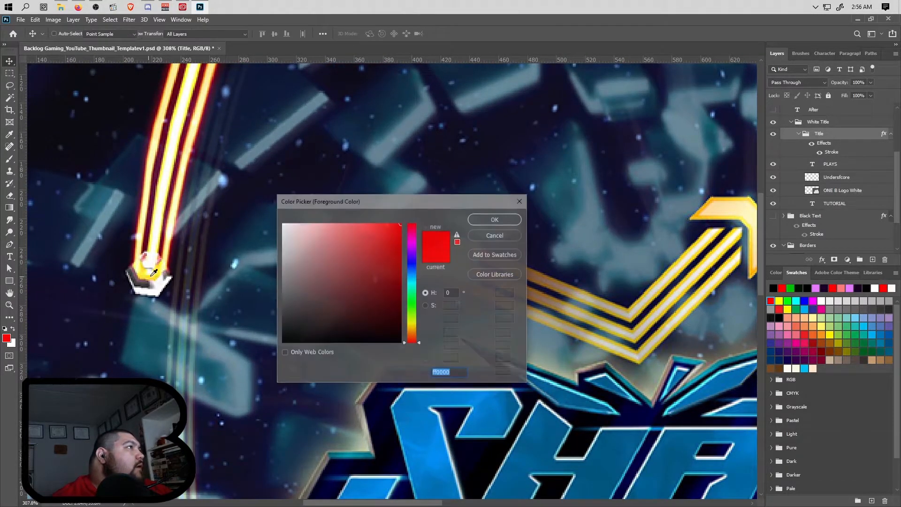
pyautogui.click(170, 253)
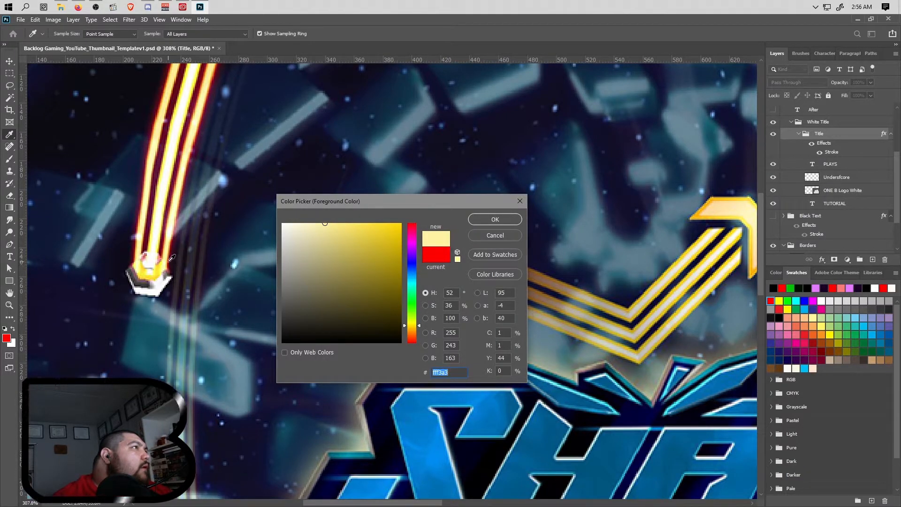
pyautogui.click(172, 258)
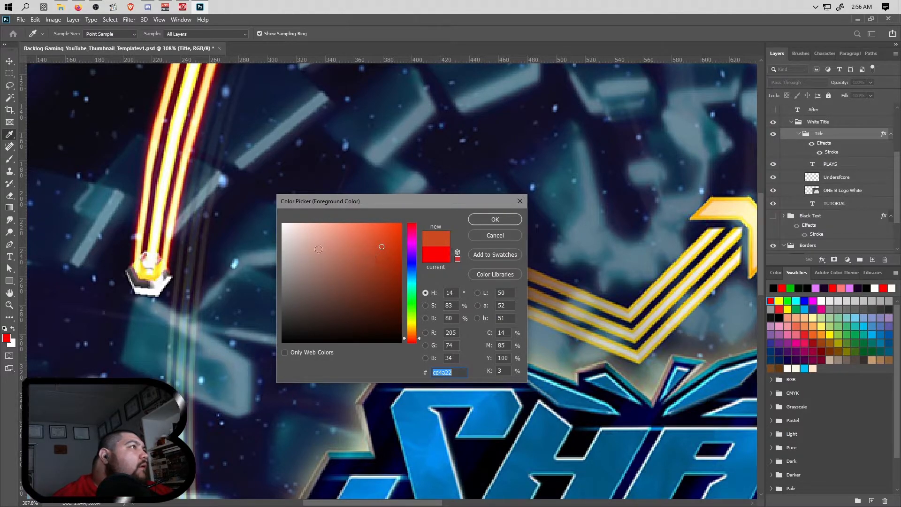
pyautogui.click(496, 219)
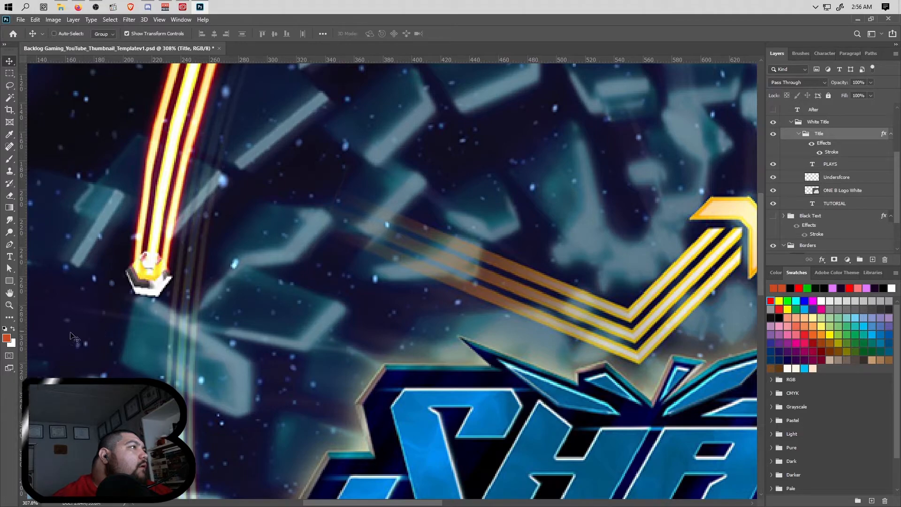
# Set the background color to a pale cream sampled from the same glowing trail.
pyautogui.click(12, 342)
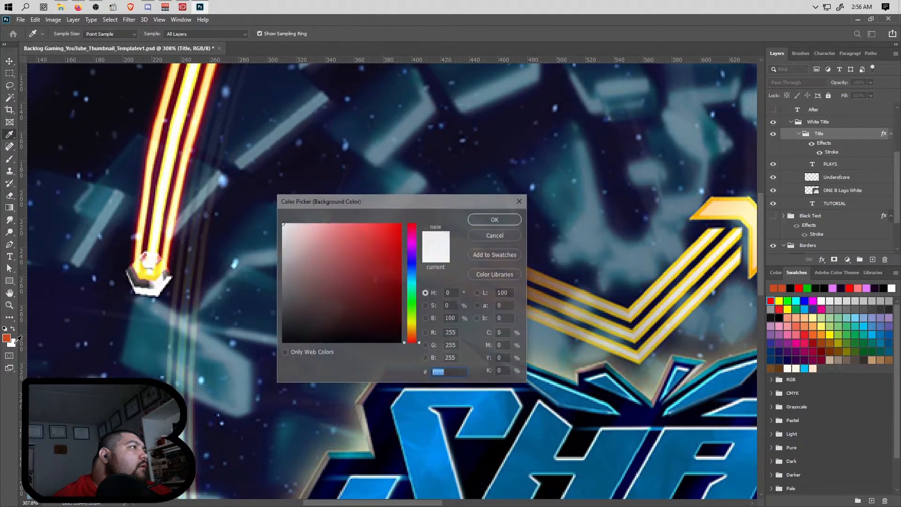
pyautogui.click(172, 234)
pyautogui.click(495, 220)
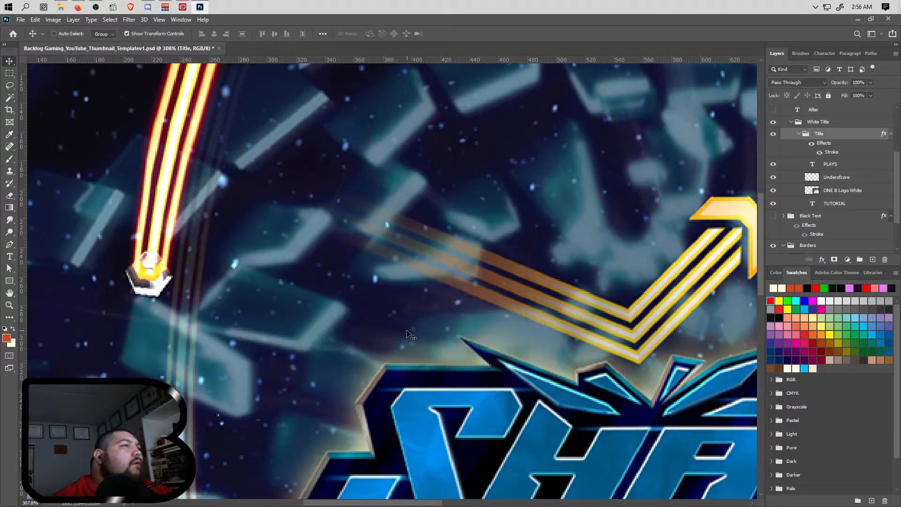
# Change the Title group's stroke fill type to Gradient and apply the first preset, running from the orange-red to the pale cream.
pyautogui.scroll(-5, 540, 370)
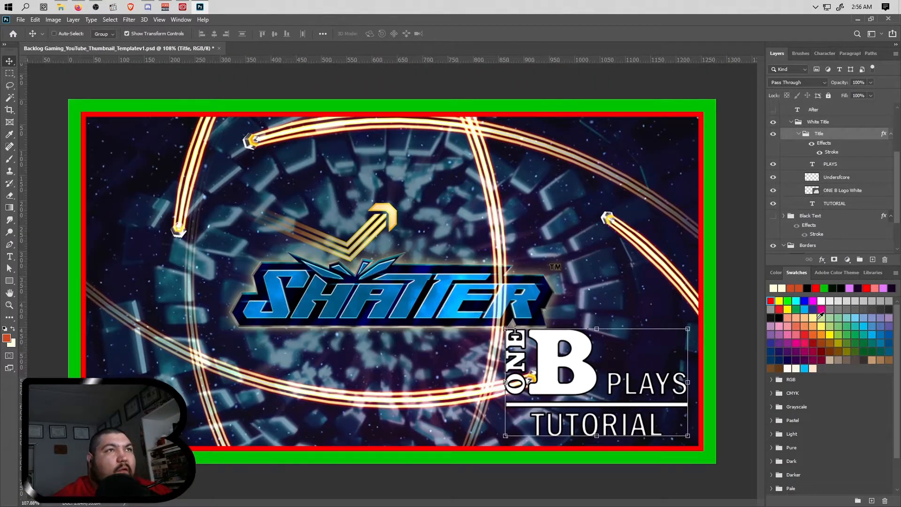
pyautogui.doubleClick(832, 152)
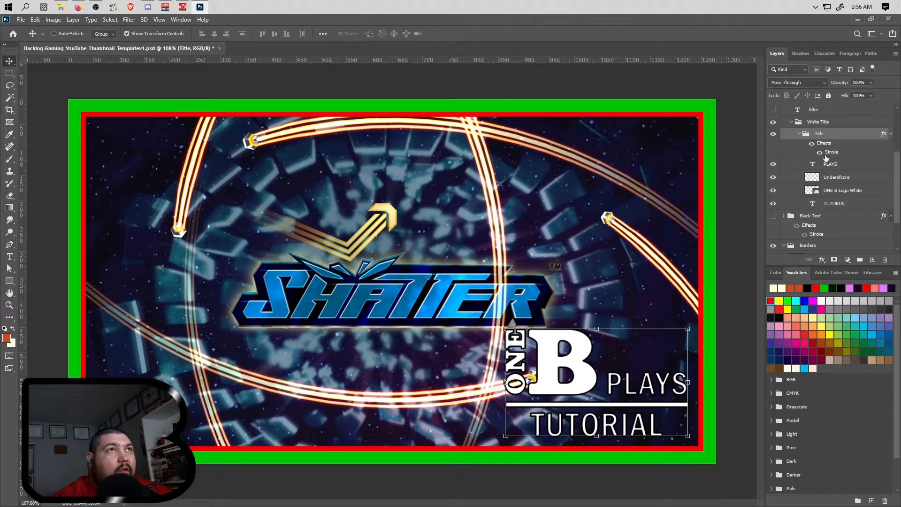
pyautogui.click(496, 367)
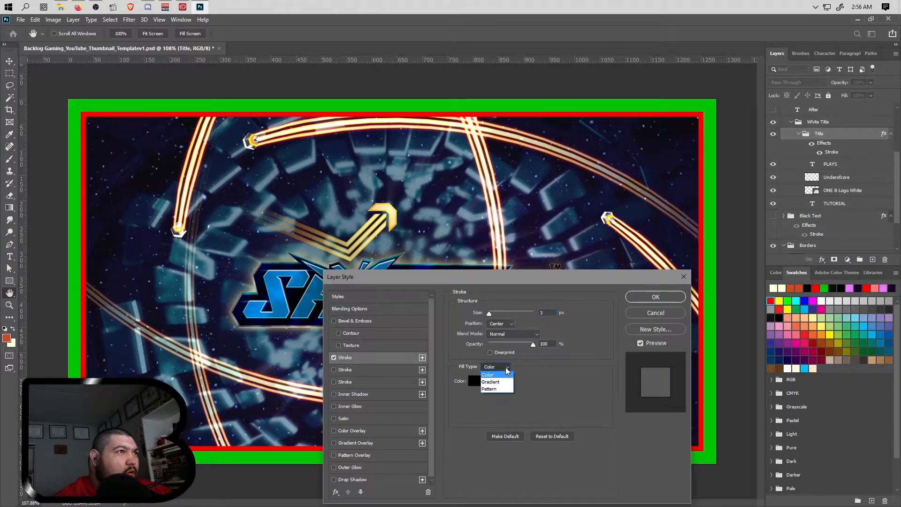
pyautogui.click(503, 380)
pyautogui.click(531, 381)
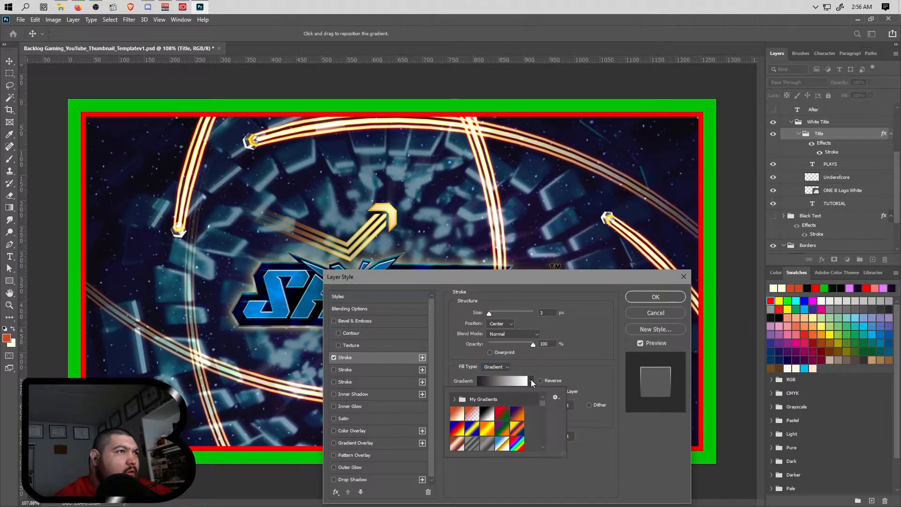
pyautogui.click(456, 413)
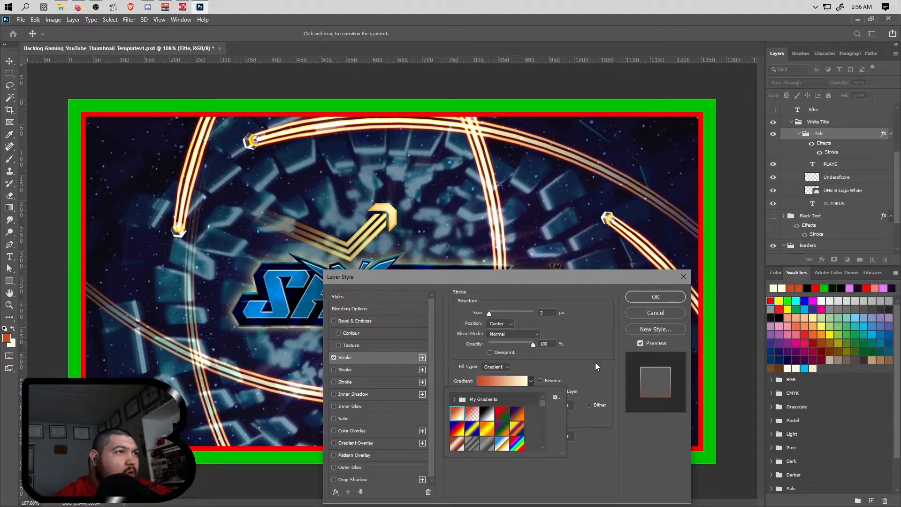
pyautogui.click(595, 362)
# Set the Title group's stroke size to 2 px and compare the Inside, Outside and Center positions.
pyautogui.moveTo(589, 277); pyautogui.dragTo(364, 216)
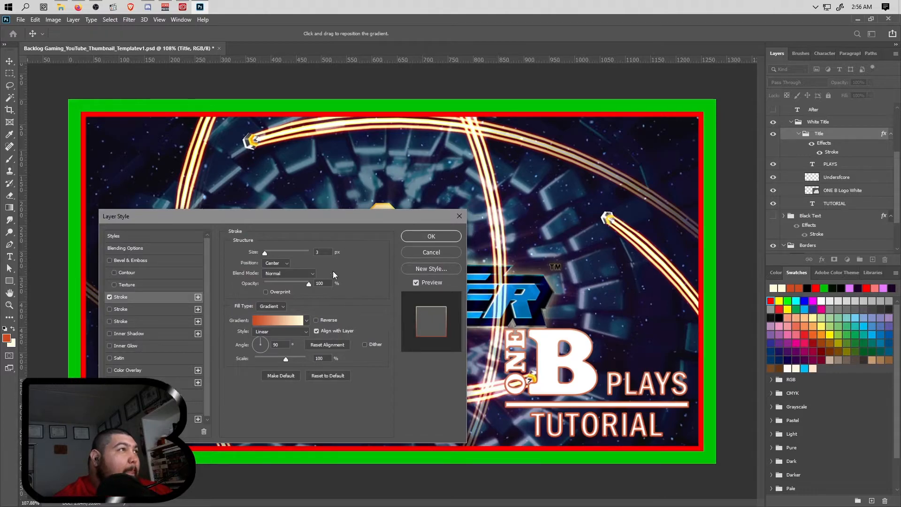
pyautogui.click(324, 251)
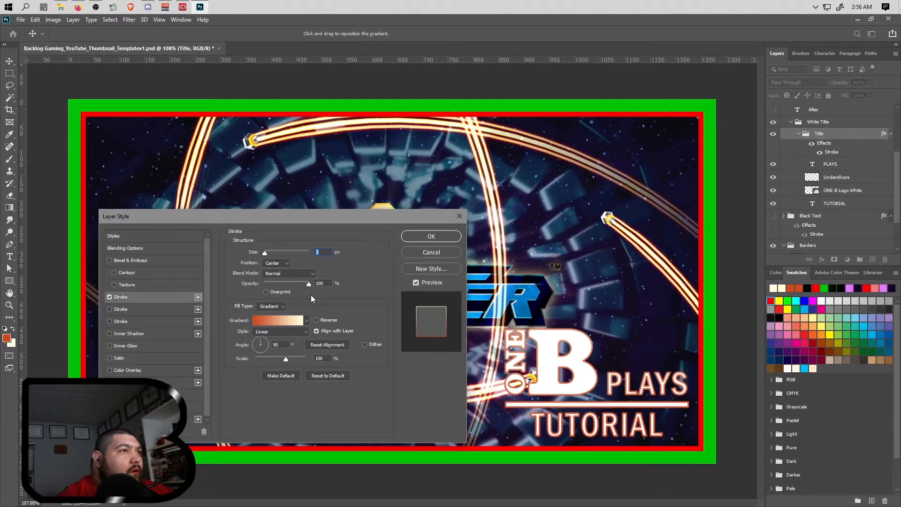
pyautogui.write('2')
pyautogui.click(276, 263)
pyautogui.click(283, 271)
pyautogui.click(279, 263)
pyautogui.click(286, 271)
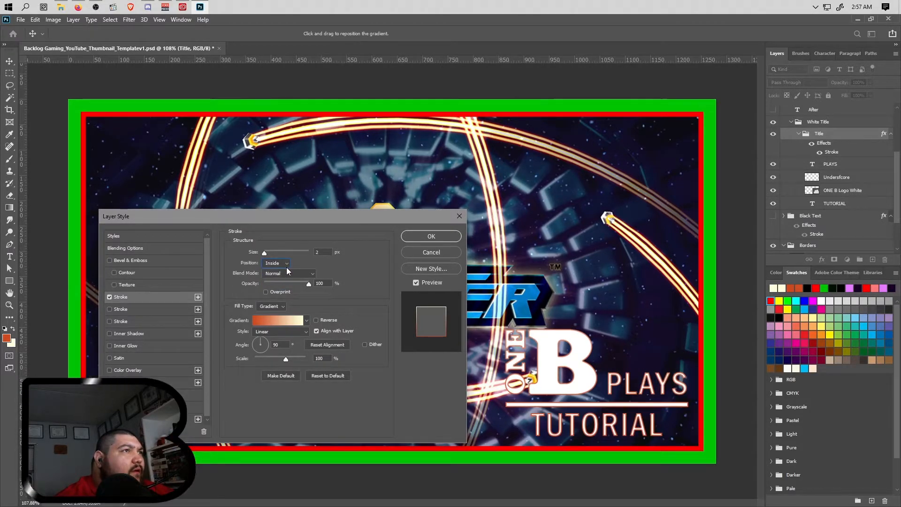
pyautogui.click(279, 263)
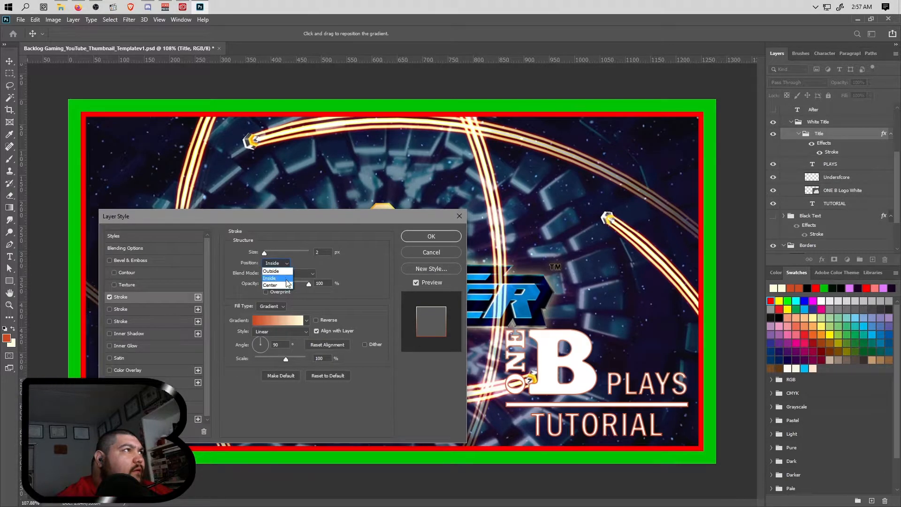
pyautogui.click(284, 281)
pyautogui.click(281, 263)
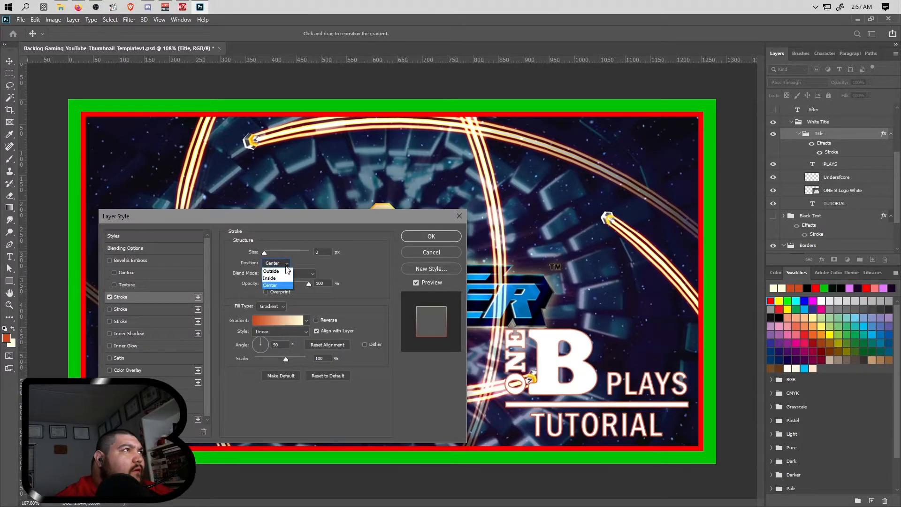
pyautogui.click(285, 271)
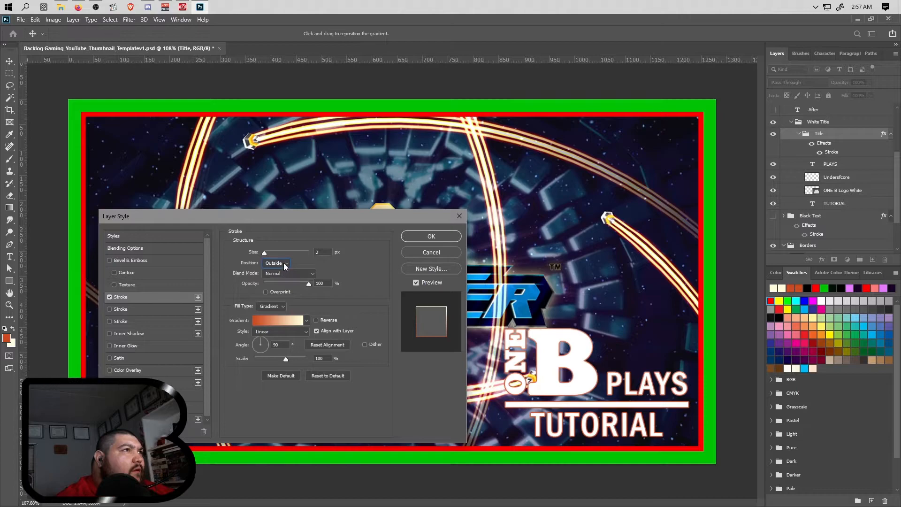
pyautogui.click(284, 263)
pyautogui.click(284, 285)
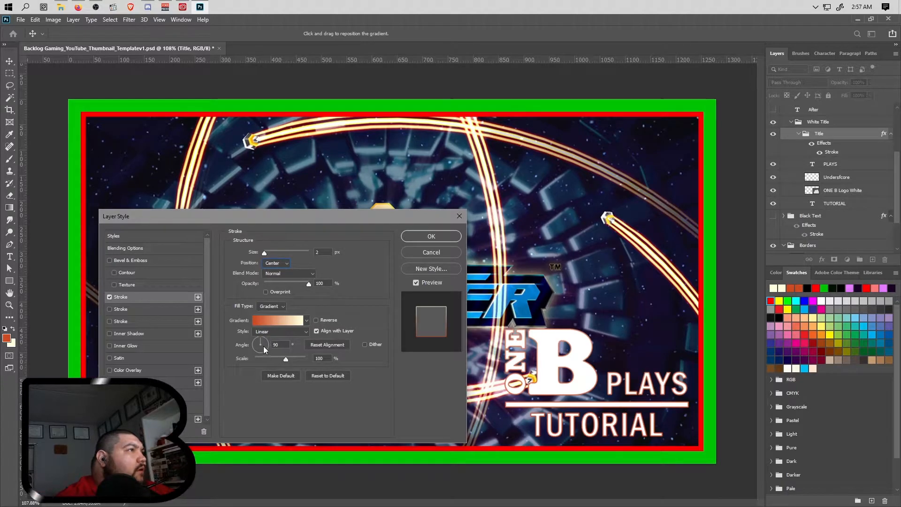
# Try a 45° angle and a larger scale on the stroke gradient, discarding the layer style changes.
pyautogui.moveTo(282, 345); pyautogui.dragTo(264, 346)
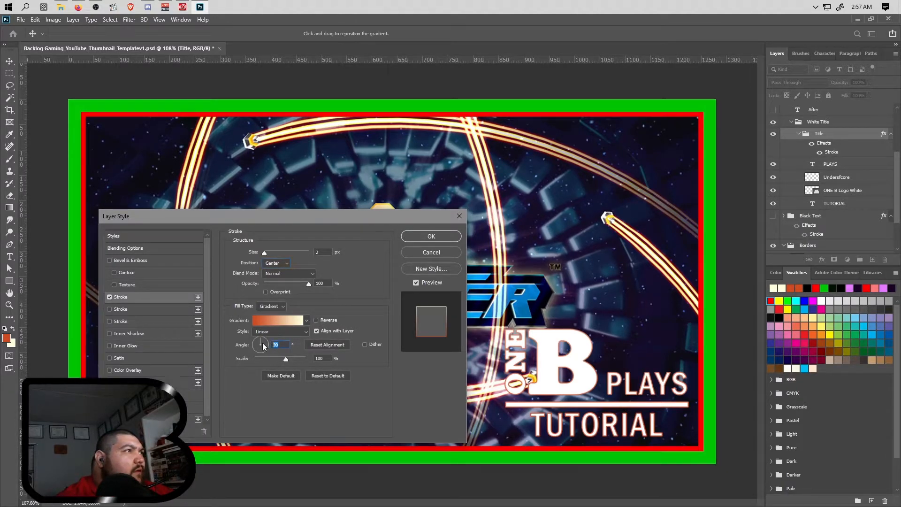
pyautogui.write('45')
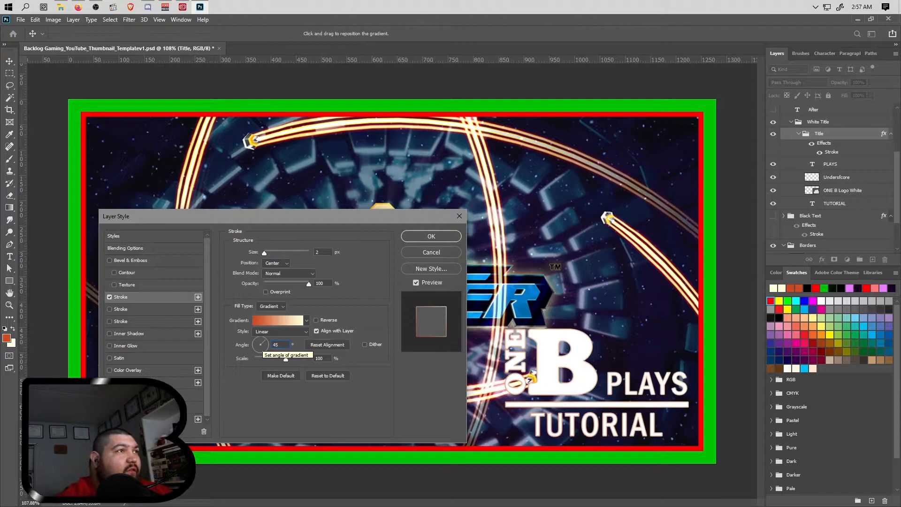
pyautogui.press('BackSpace')
pyautogui.press('BackSpace')
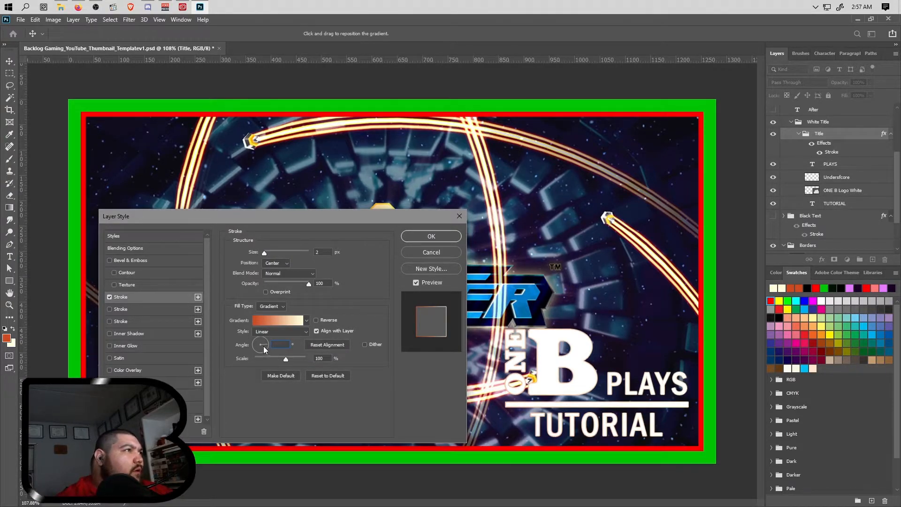
pyautogui.click(286, 360)
pyautogui.press('Return')
pyautogui.moveTo(292, 361)
pyautogui.mouseDown()
pyautogui.moveTo(283, 354)
pyautogui.moveTo(293, 364)
pyautogui.mouseUp()
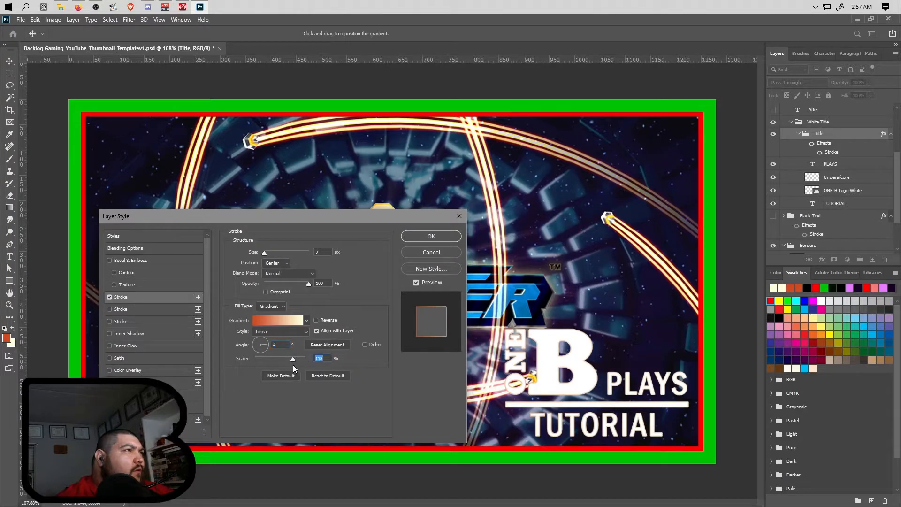
pyautogui.click(317, 378)
pyautogui.click(317, 378)
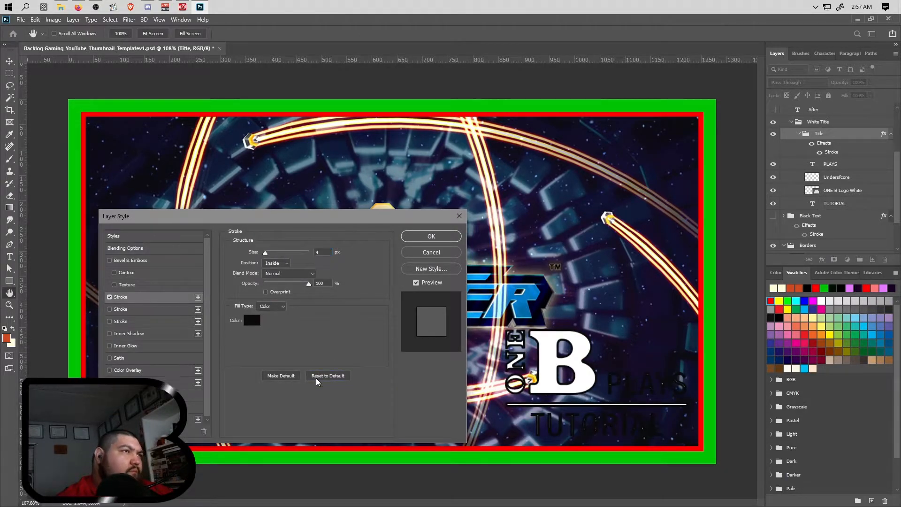
pyautogui.click(438, 252)
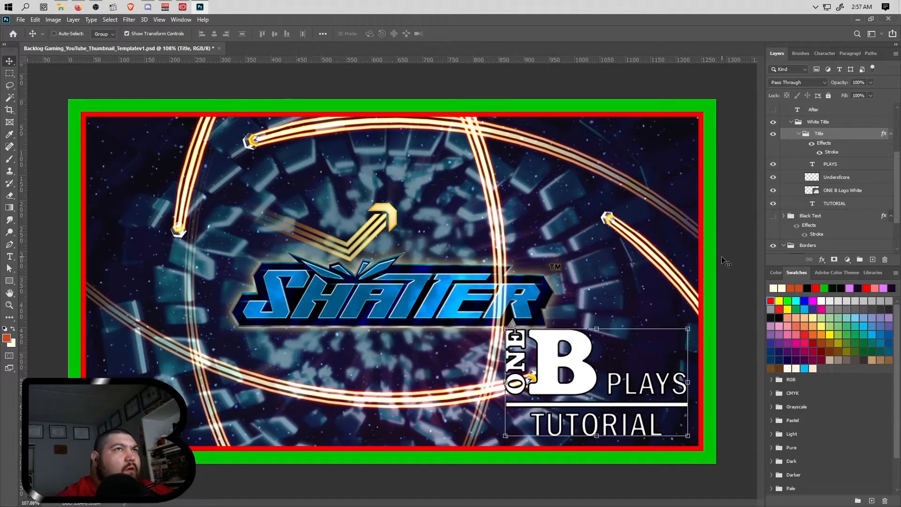
# Change the Title group's black stroke to a Gradient fill using the first preset, from orange-red to pale cream.
pyautogui.doubleClick(832, 152)
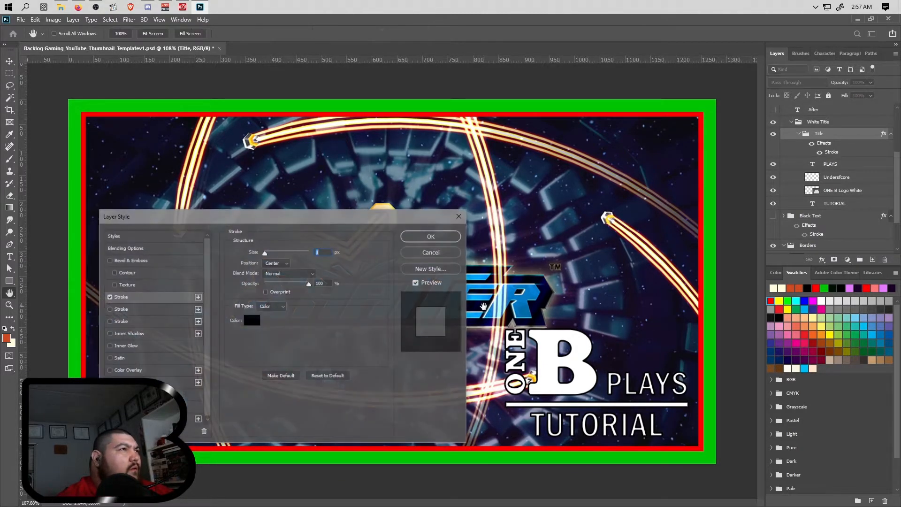
pyautogui.click(279, 307)
pyautogui.click(277, 321)
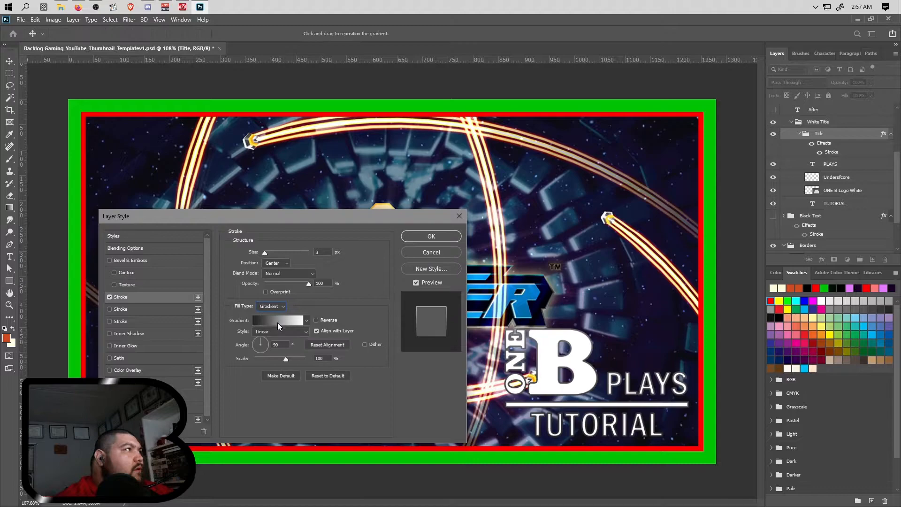
pyautogui.click(306, 321)
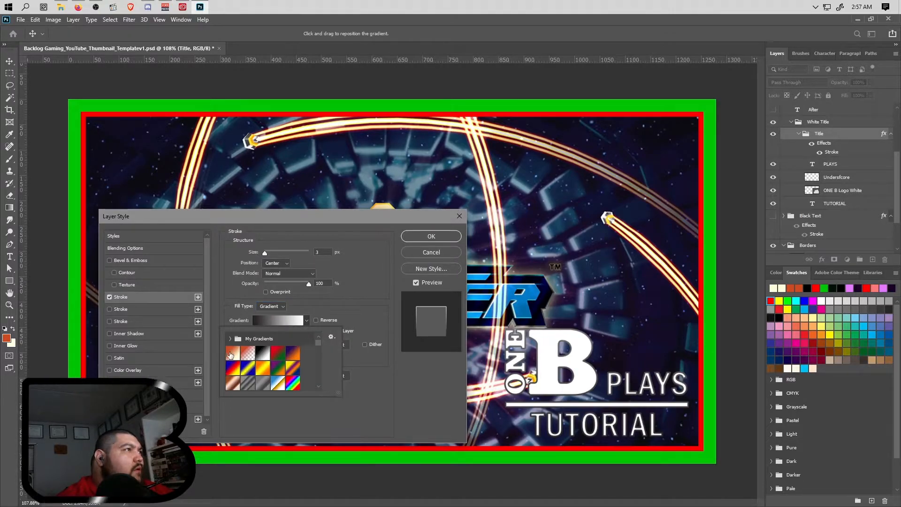
pyautogui.click(233, 353)
pyautogui.click(370, 383)
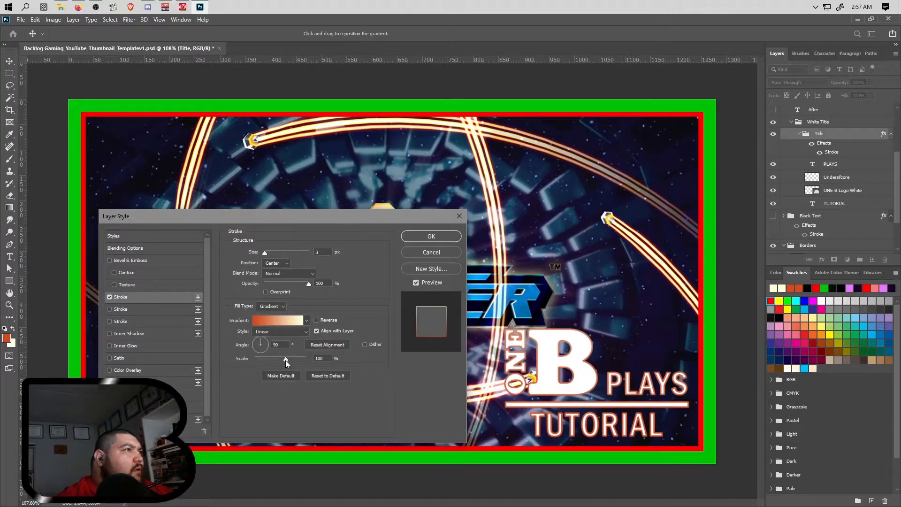
# Try the Angle, Reflected, Diamond and Shape Burst styles on the stroke gradient, returning it to Linear.
pyautogui.click(295, 333)
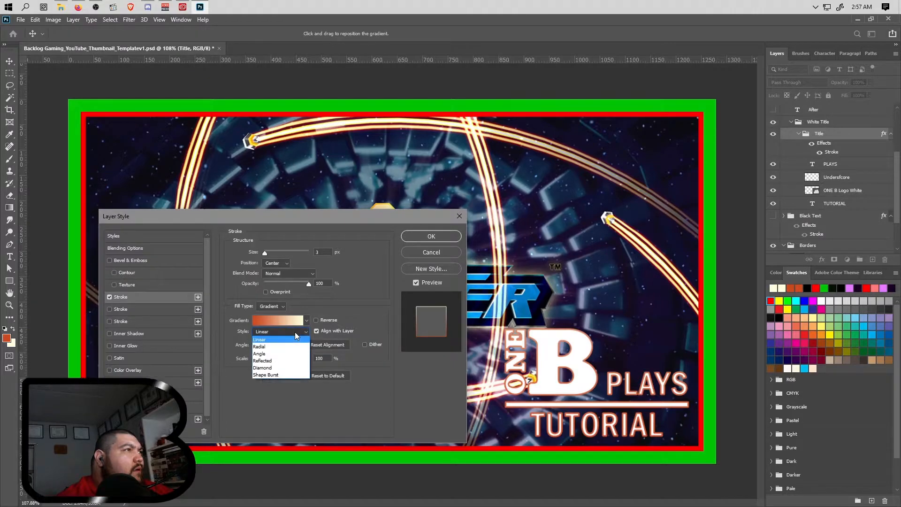
pyautogui.click(288, 354)
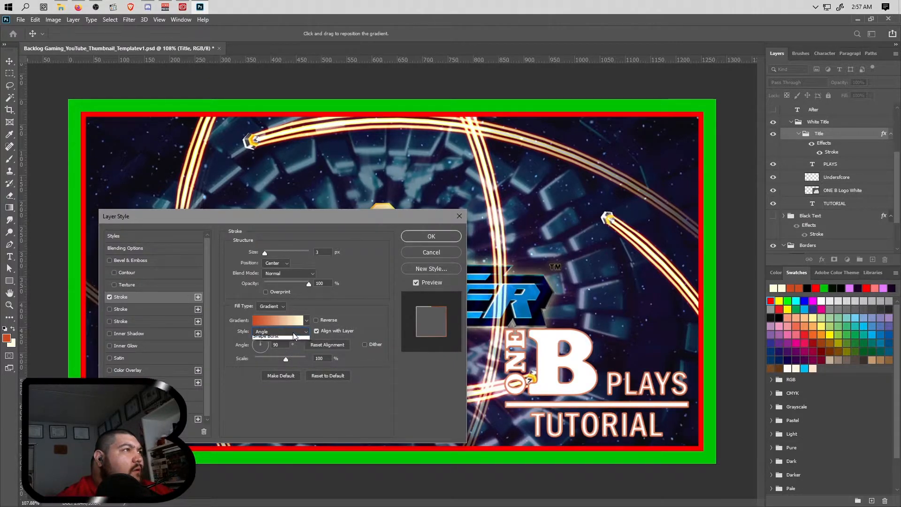
pyautogui.click(293, 332)
pyautogui.click(290, 360)
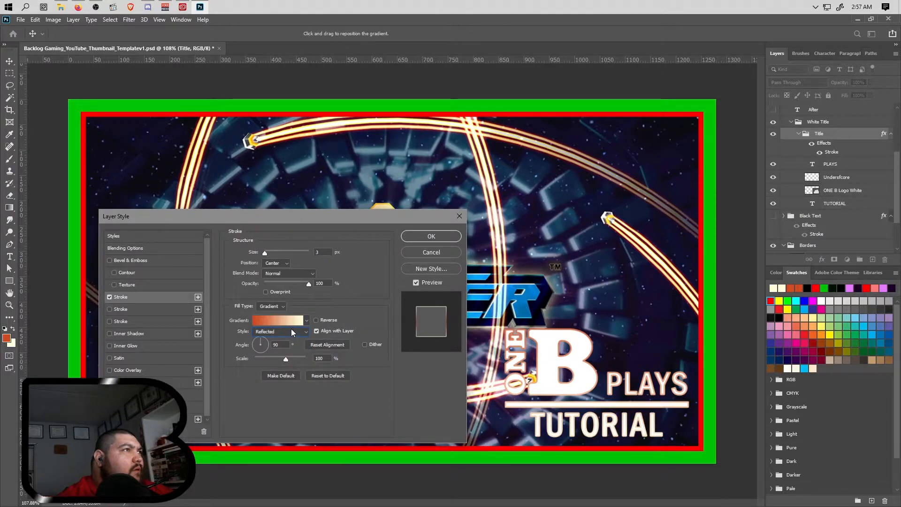
pyautogui.click(291, 331)
pyautogui.click(287, 368)
pyautogui.click(289, 332)
pyautogui.click(291, 375)
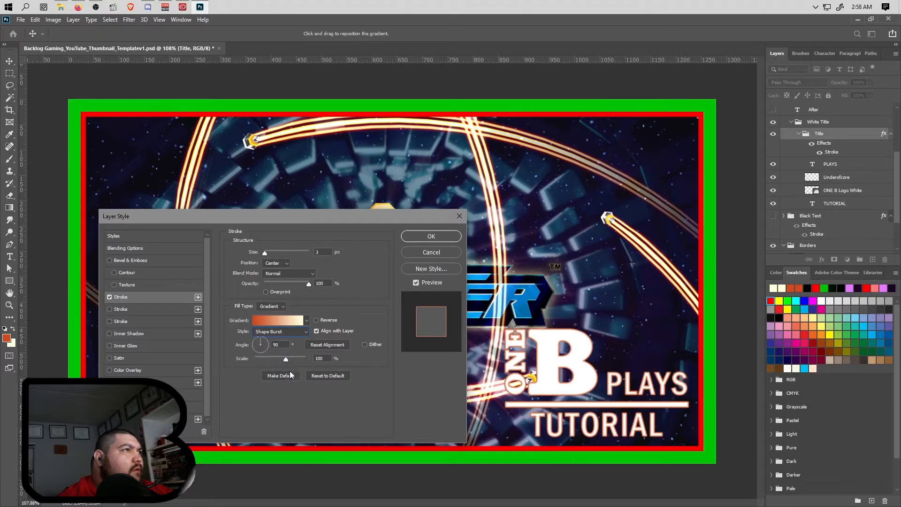
pyautogui.click(296, 331)
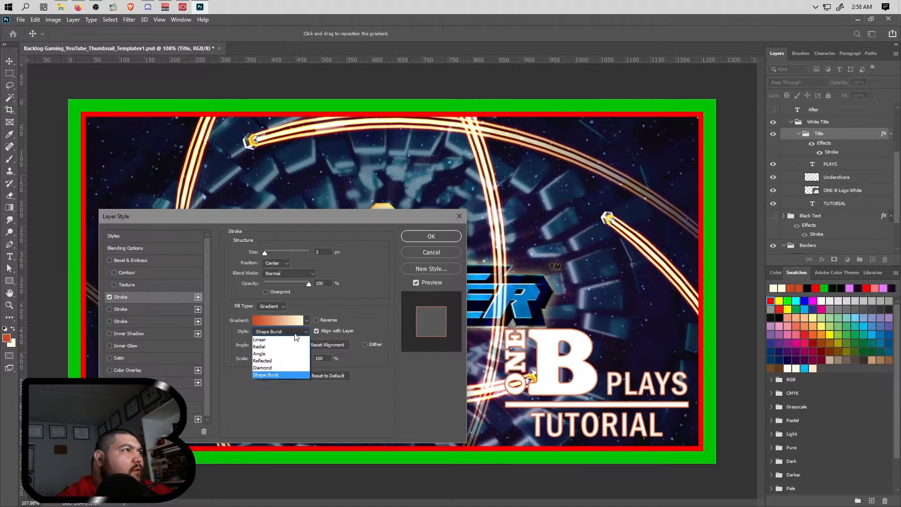
pyautogui.click(307, 337)
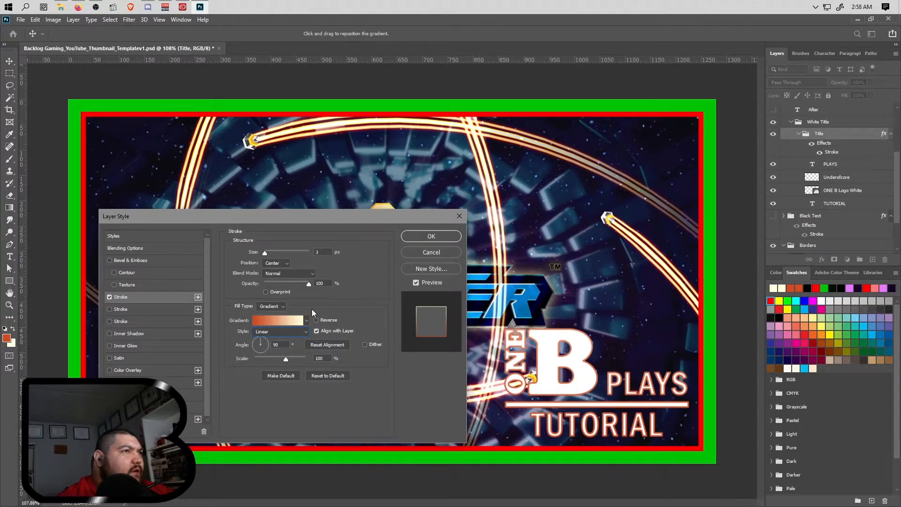
# Set the Title group's stroke size to 2 px, keeping its Center position.
pyautogui.click(286, 263)
pyautogui.click(316, 254)
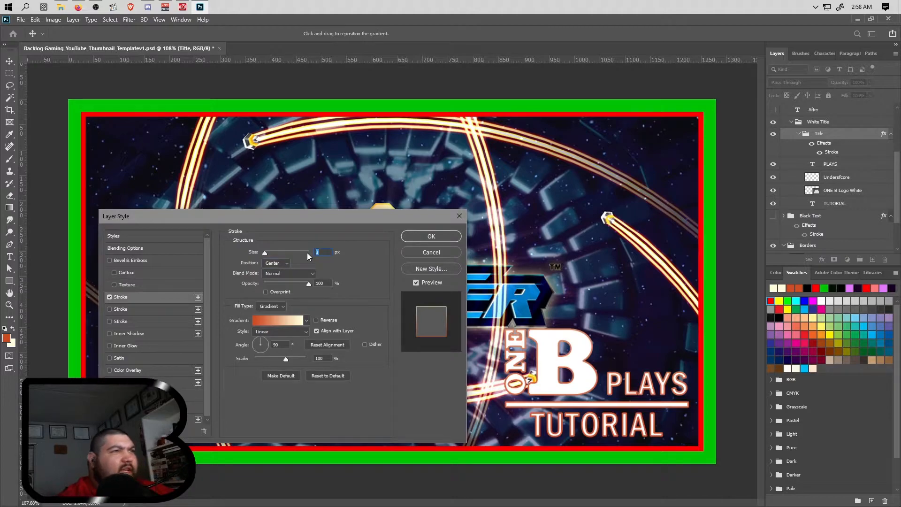
pyautogui.write('2')
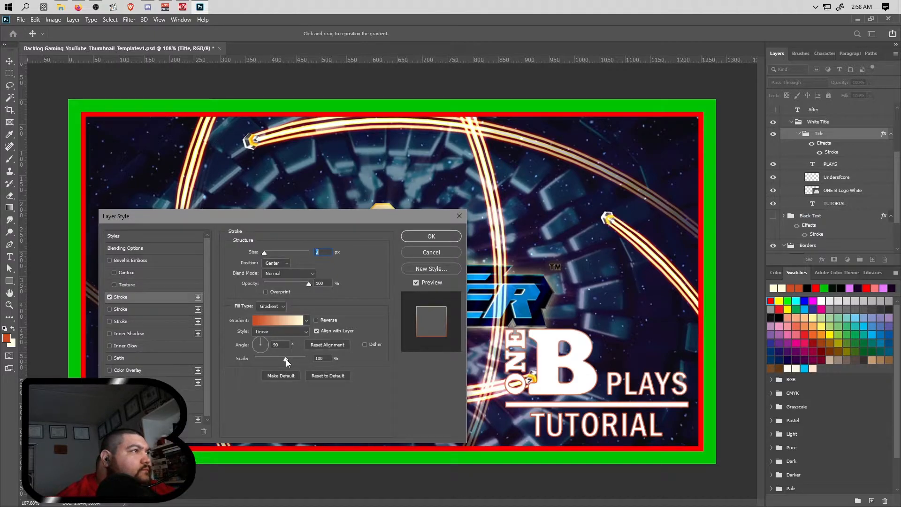
# Set the stroke gradient's scale to 116% after testing smaller scales with Reverse on and off.
pyautogui.moveTo(286, 360); pyautogui.dragTo(261, 361)
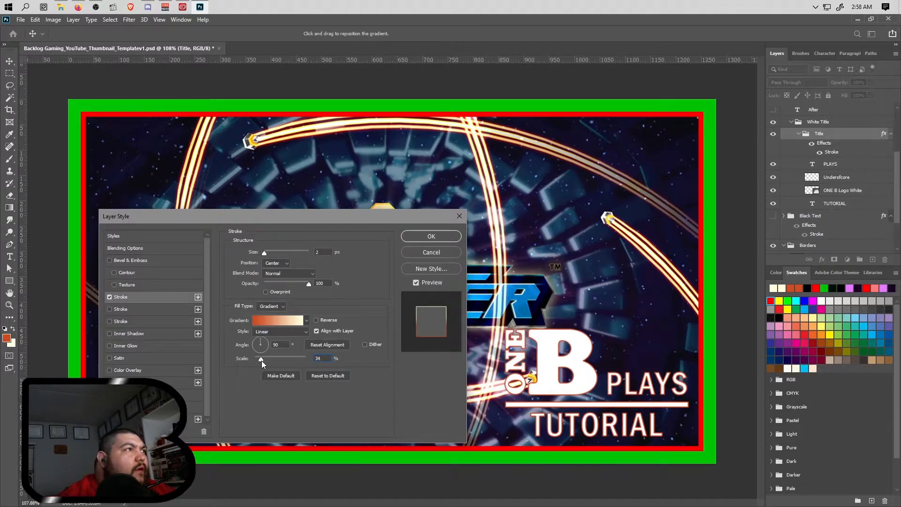
pyautogui.click(316, 321)
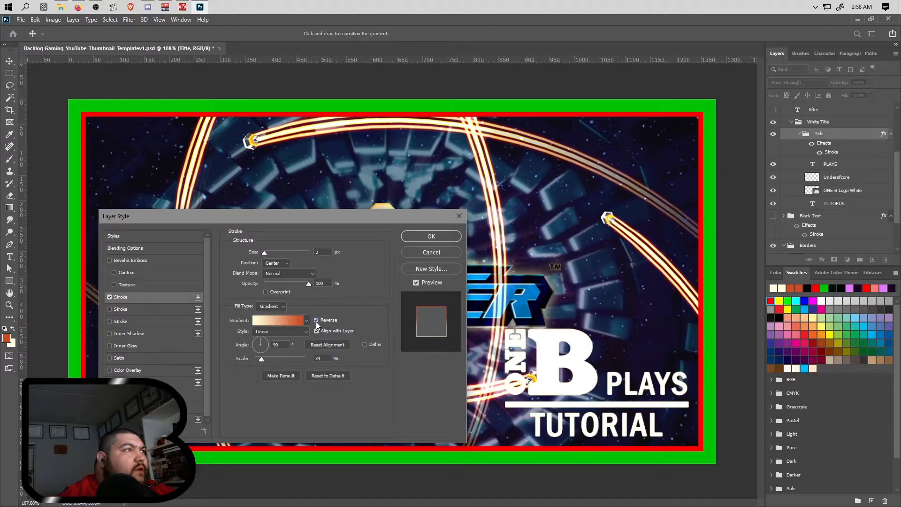
pyautogui.moveTo(286, 359)
pyautogui.mouseDown()
pyautogui.moveTo(304, 359)
pyautogui.moveTo(275, 359)
pyautogui.mouseUp()
pyautogui.click(316, 321)
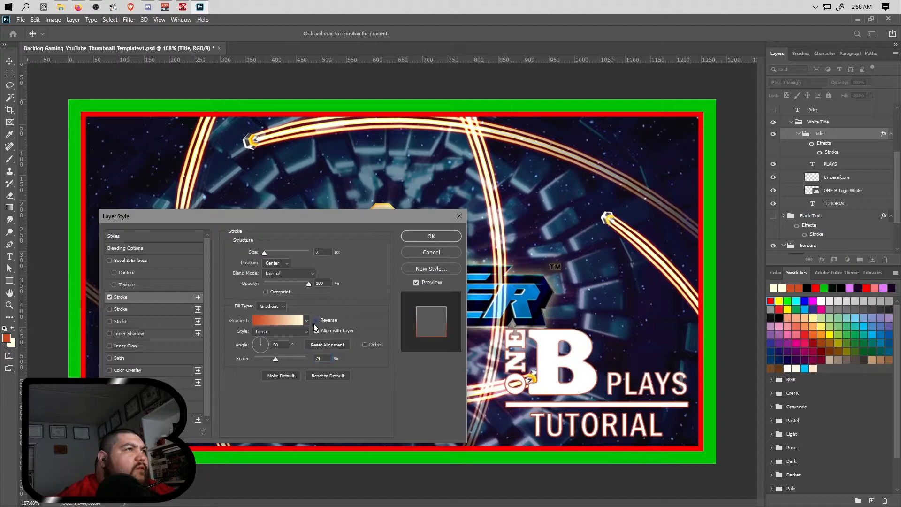
pyautogui.moveTo(277, 361)
pyautogui.mouseDown()
pyautogui.moveTo(292, 359)
pyautogui.moveTo(261, 351)
pyautogui.mouseUp()
# Try an angle of -90° on the stroke gradient, both with and without Reverse.
pyautogui.click(283, 345)
pyautogui.write('-90')
pyautogui.press('Return')
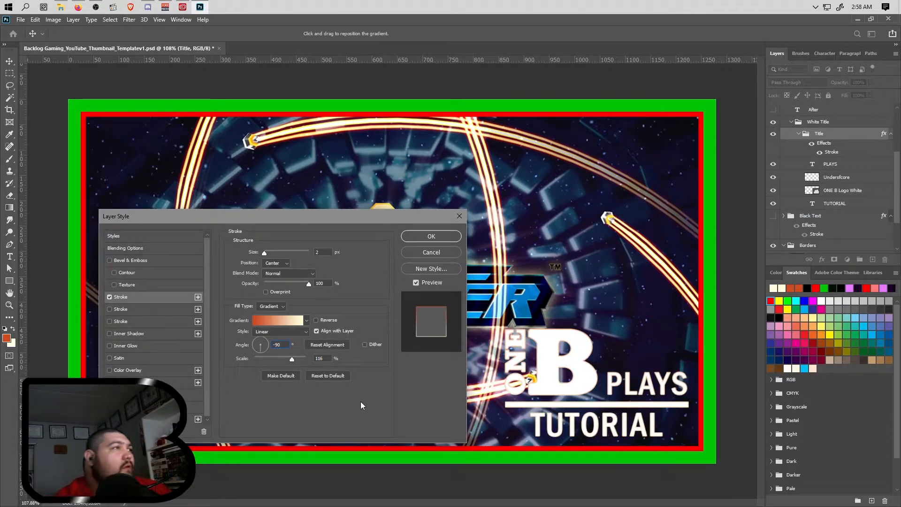
pyautogui.click(316, 320)
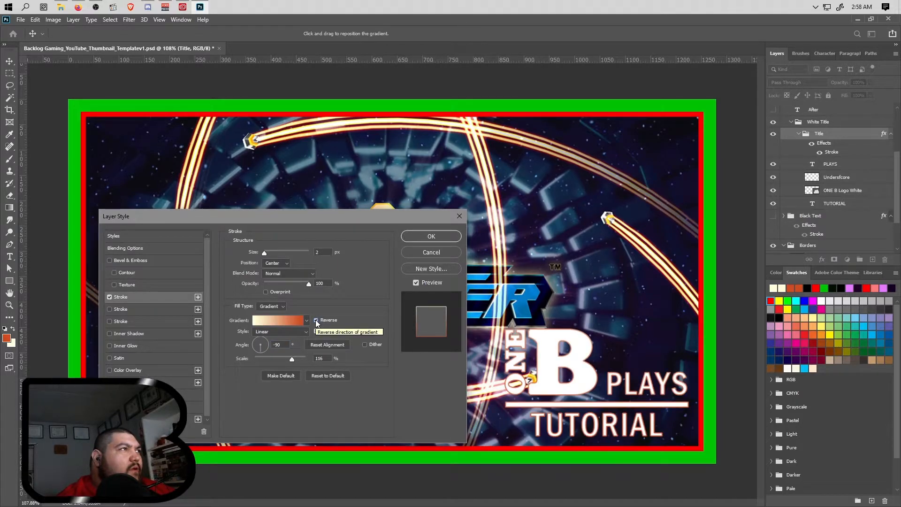
pyautogui.click(316, 320)
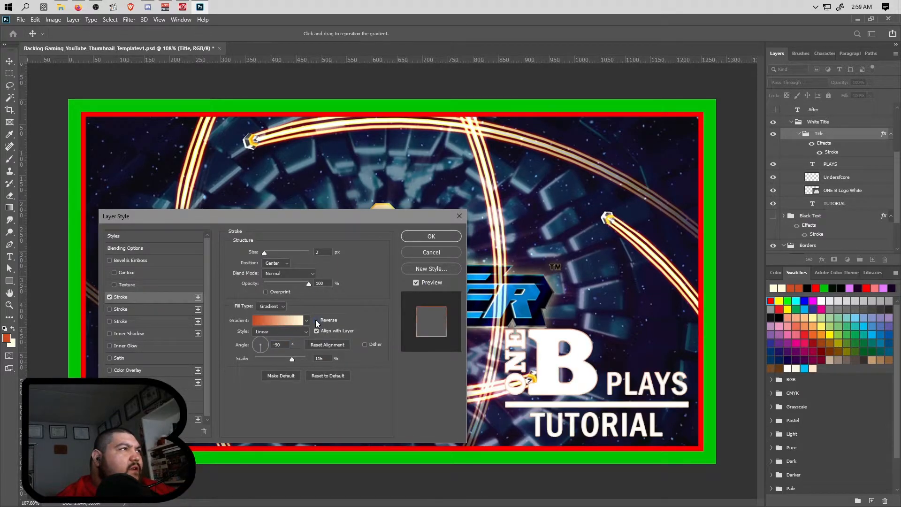
# Set the stroke gradient's angle to 90° and apply the layer style to the Title group.
pyautogui.doubleClick(277, 345)
pyautogui.write('90')
pyautogui.press('Return')
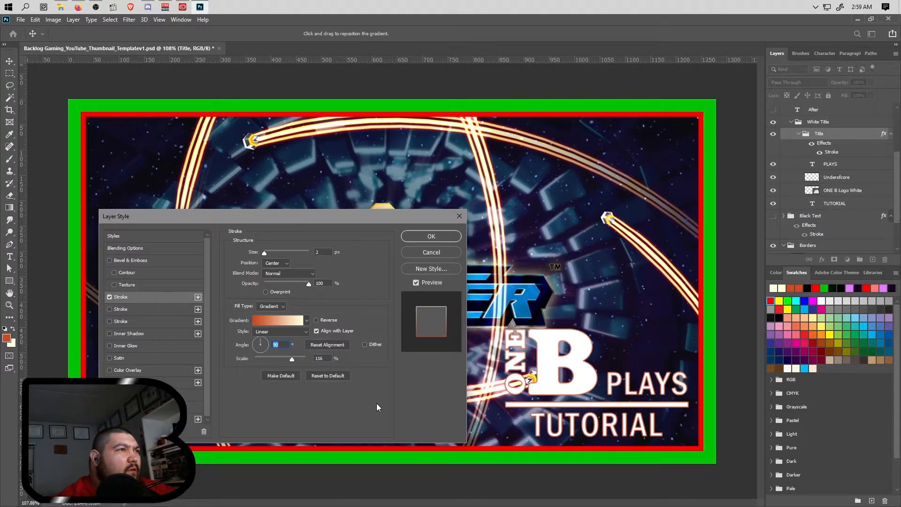
pyautogui.click(425, 234)
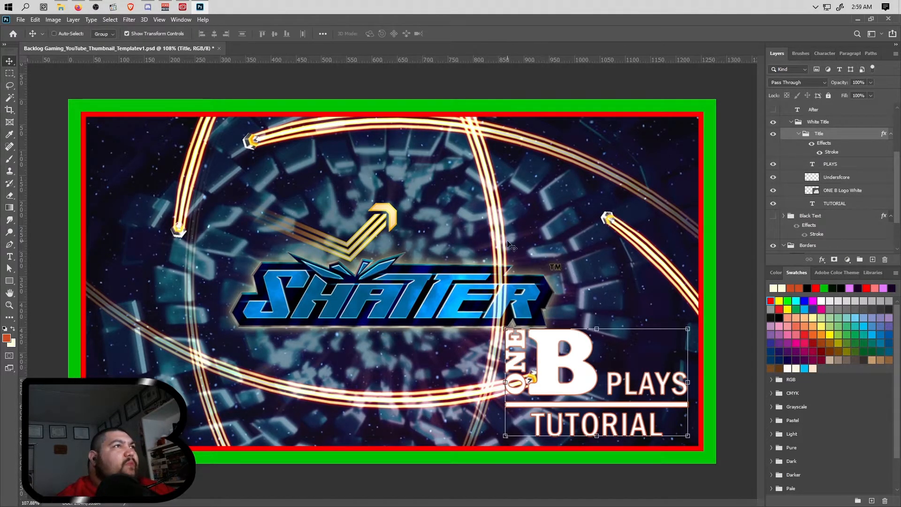
pyautogui.click(811, 216)
pyautogui.click(809, 245)
pyautogui.scroll(-2, 824, 240)
pyautogui.click(824, 209)
pyautogui.keyDown('ctrl'); pyautogui.click(797, 209); pyautogui.keyUp('ctrl')
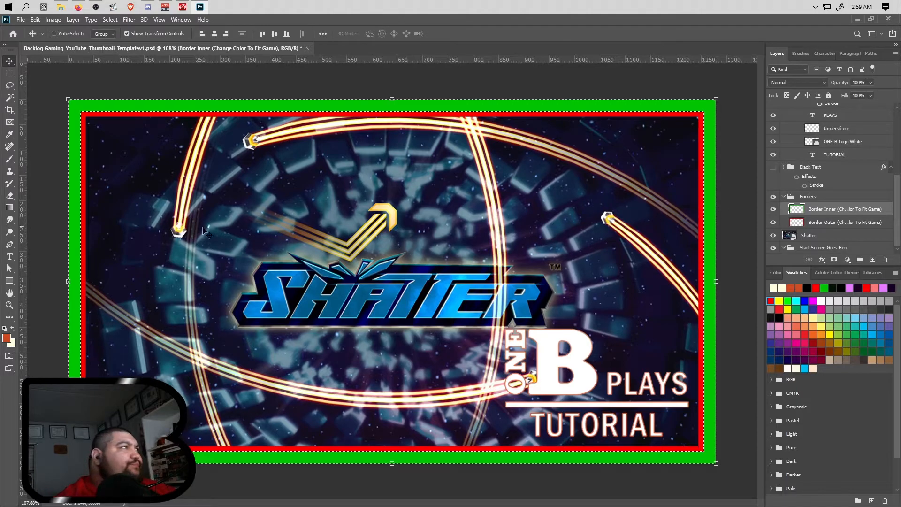
pyautogui.click(8, 137)
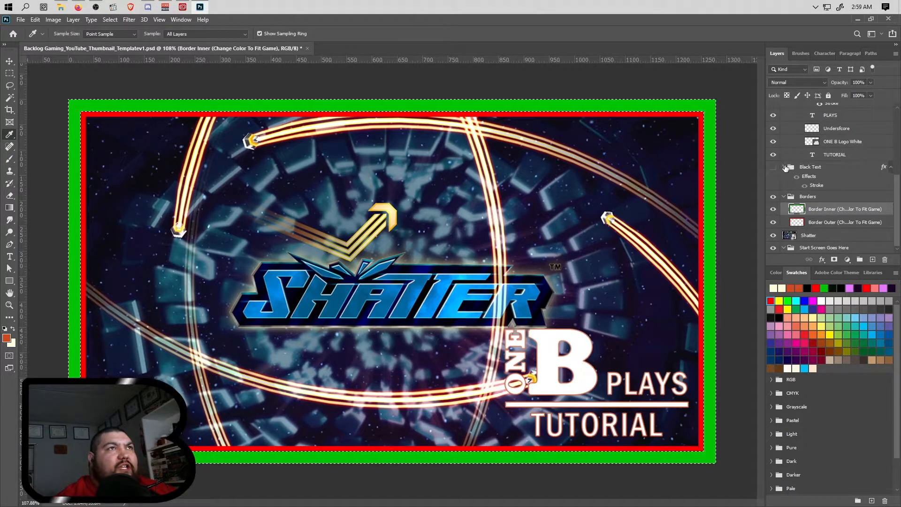
# Replace the TUTORIAL text under the title's underscore line with EPISODE.
pyautogui.click(835, 156)
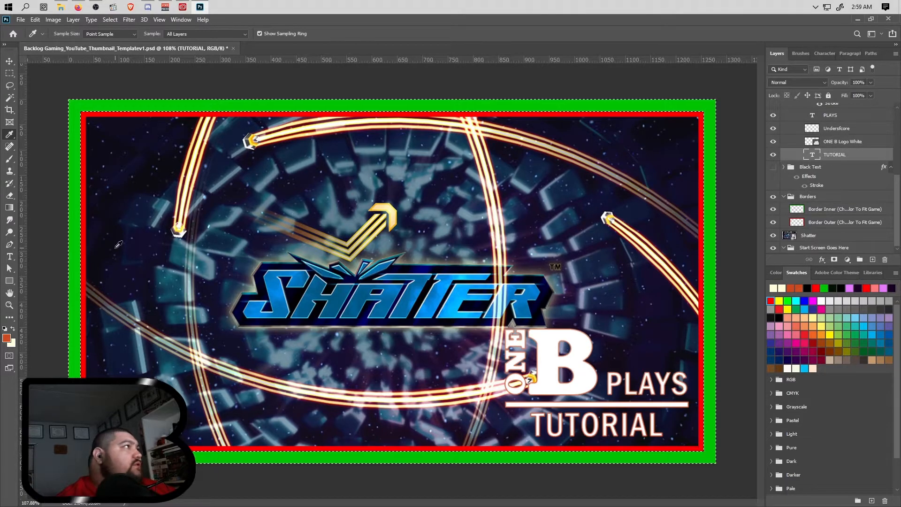
pyautogui.click(10, 256)
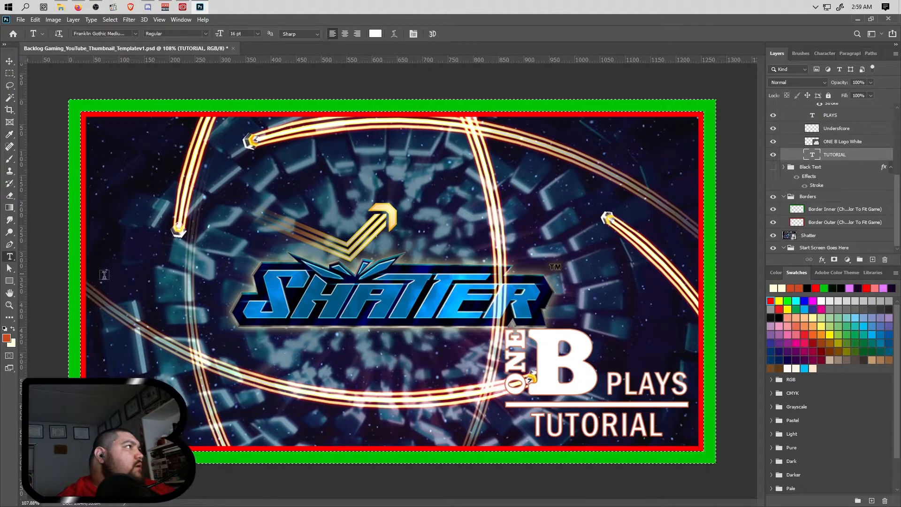
pyautogui.click(600, 426)
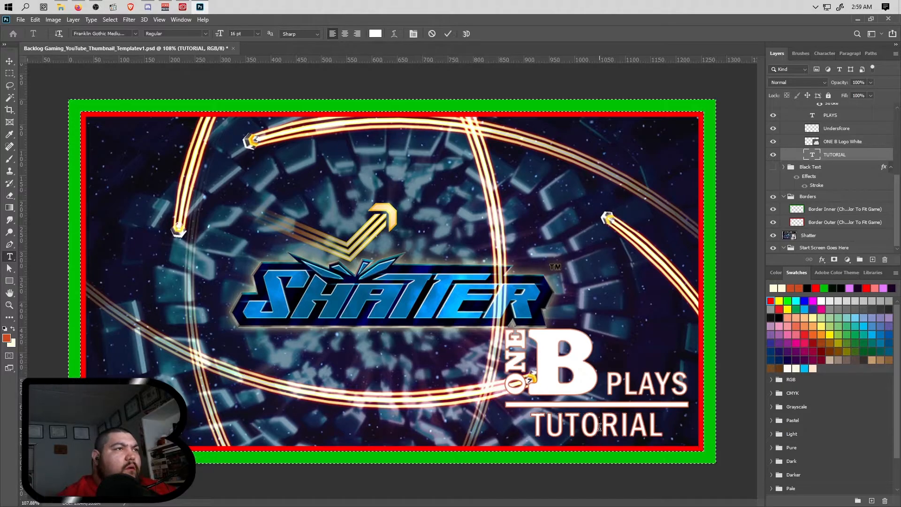
pyautogui.doubleClick(610, 421)
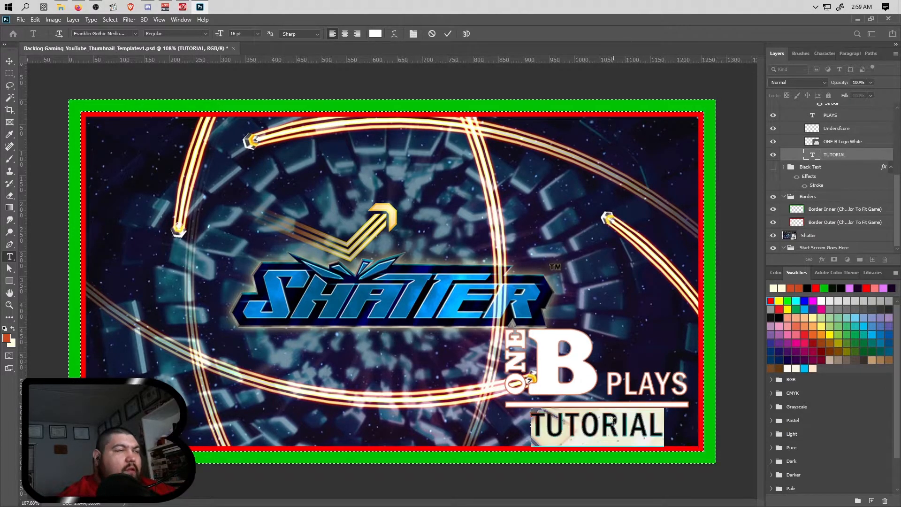
pyautogui.write('EPISODE')
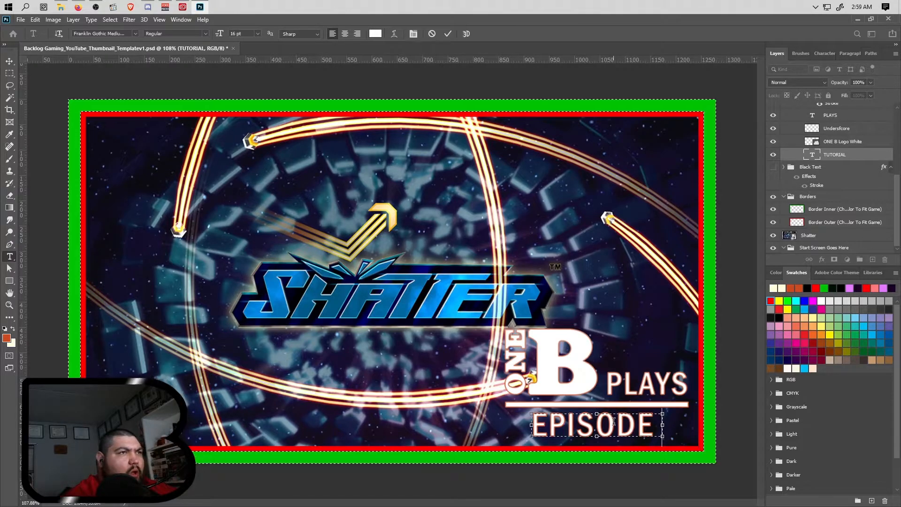
# Widen the subtitle's text box to about 292 px, complete the text as EPISODE 1 and commit the edit.
pyautogui.moveTo(532, 424); pyautogui.dragTo(521, 423)
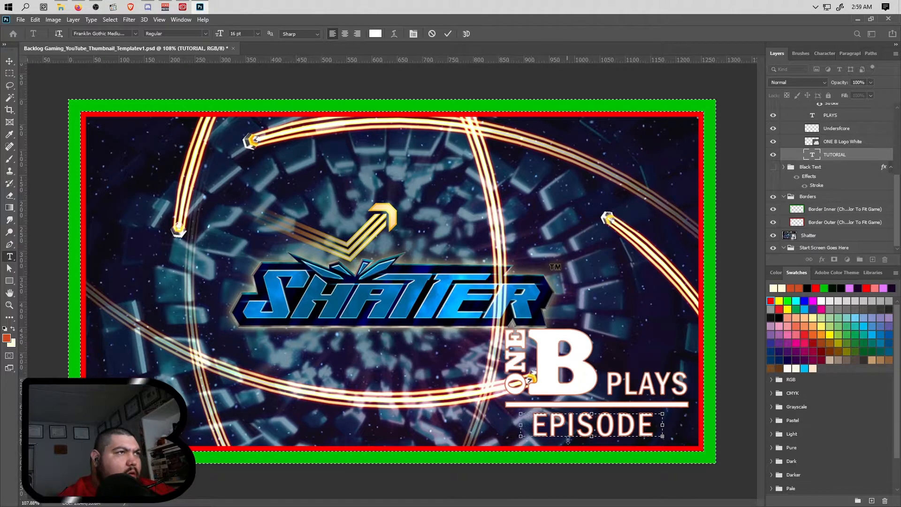
pyautogui.scroll(8, 606, 389)
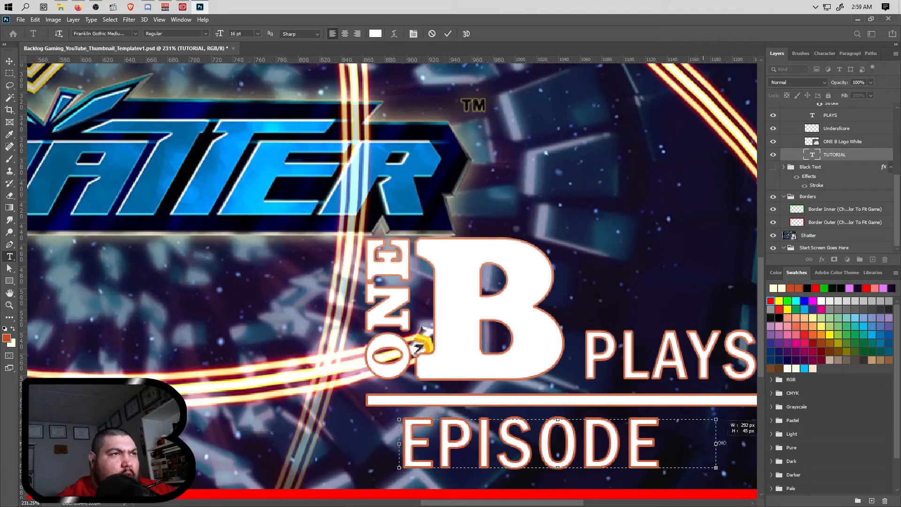
pyautogui.write('1')
pyautogui.moveTo(722, 445); pyautogui.dragTo(720, 444)
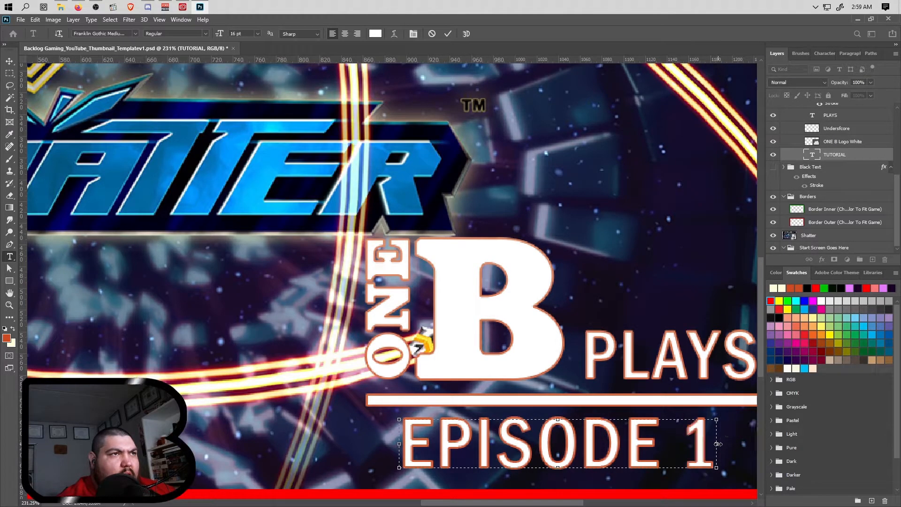
pyautogui.hotkey('ctrl', '0')
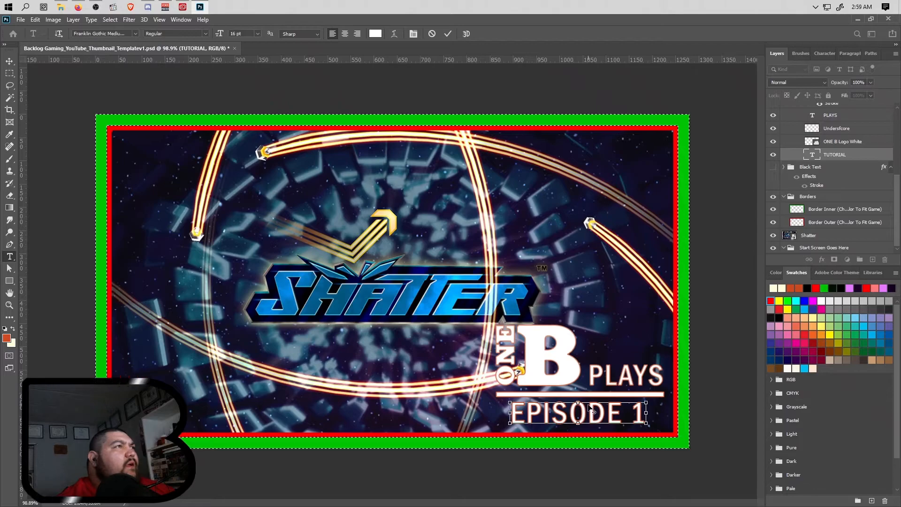
pyautogui.scroll(1, 590, 406)
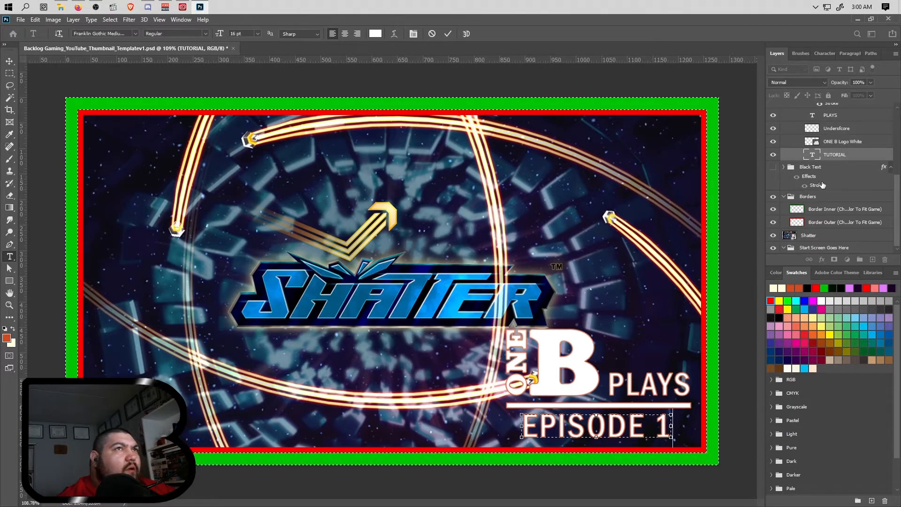
pyautogui.click(829, 165)
pyautogui.click(830, 157)
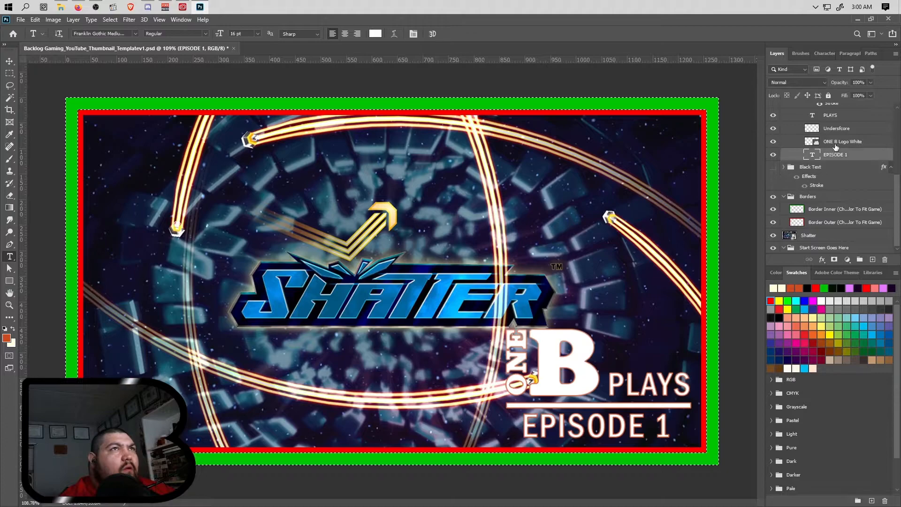
# Clear the active border selection and align the EPISODE 1 and Undersfcore layers on their horizontal centers.
pyautogui.scroll(1, 835, 152)
pyautogui.keyDown('ctrl'); pyautogui.click(836, 161); pyautogui.keyUp('ctrl')
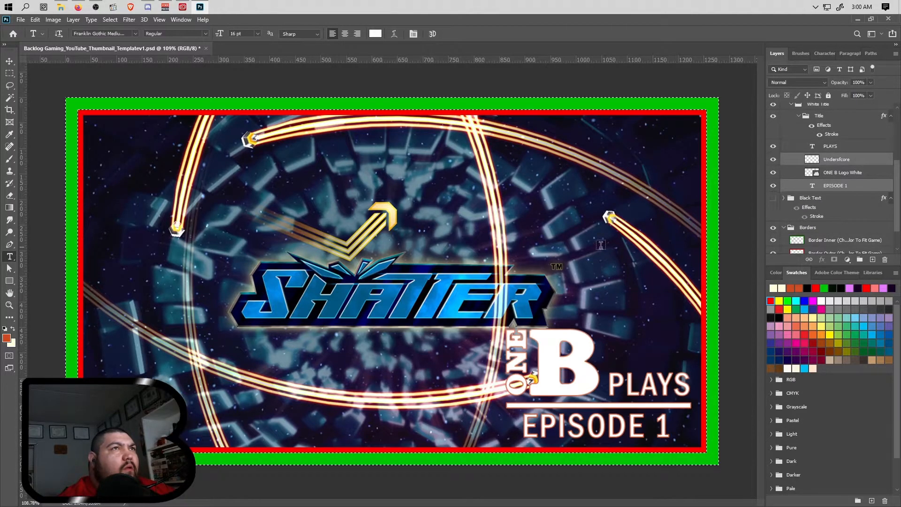
pyautogui.click(13, 64)
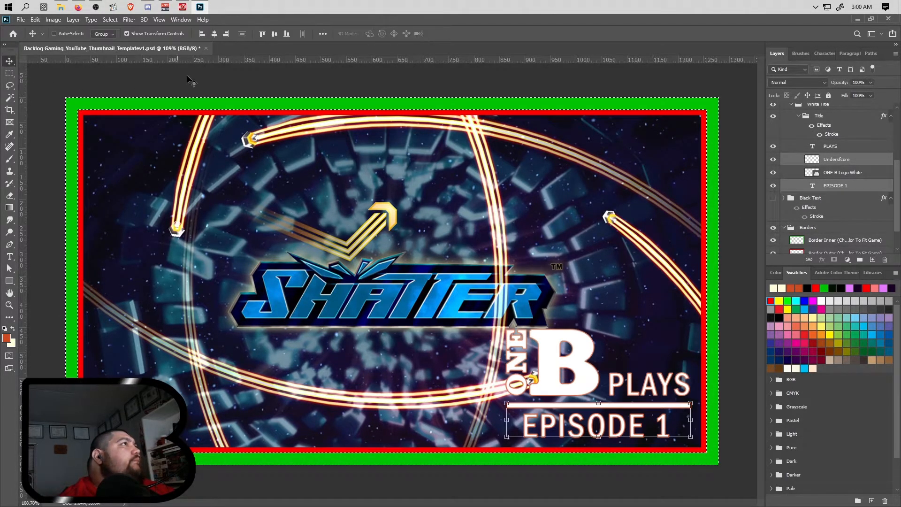
pyautogui.click(215, 34)
pyautogui.hotkey('ctrl', 'z')
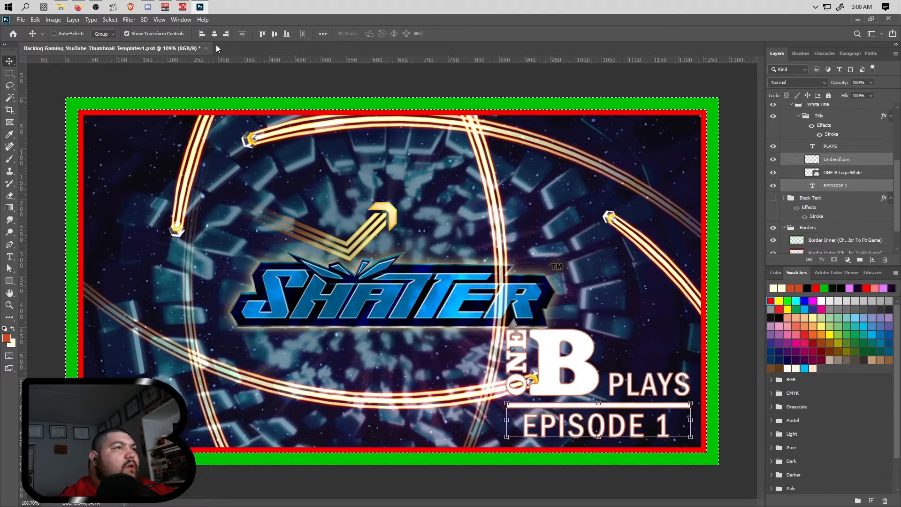
pyautogui.click(323, 34)
pyautogui.click(349, 122)
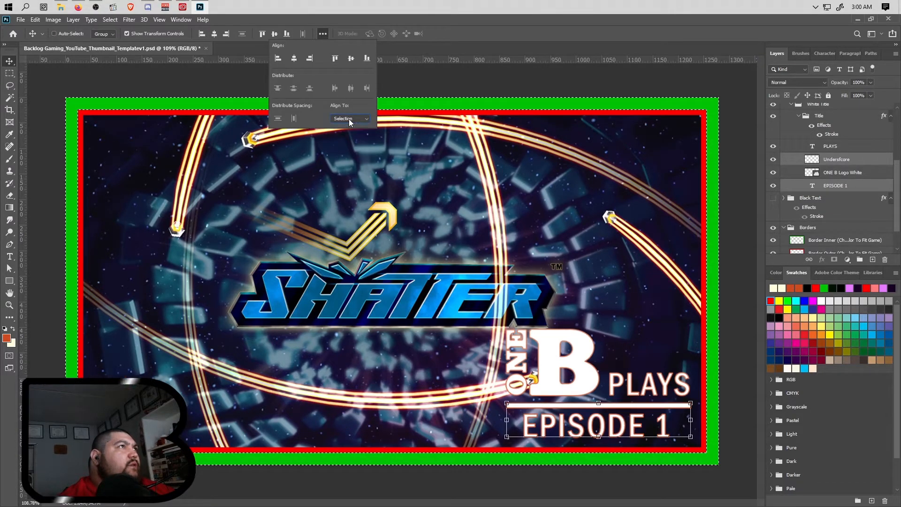
pyautogui.hotkey('ctrl', 'd')
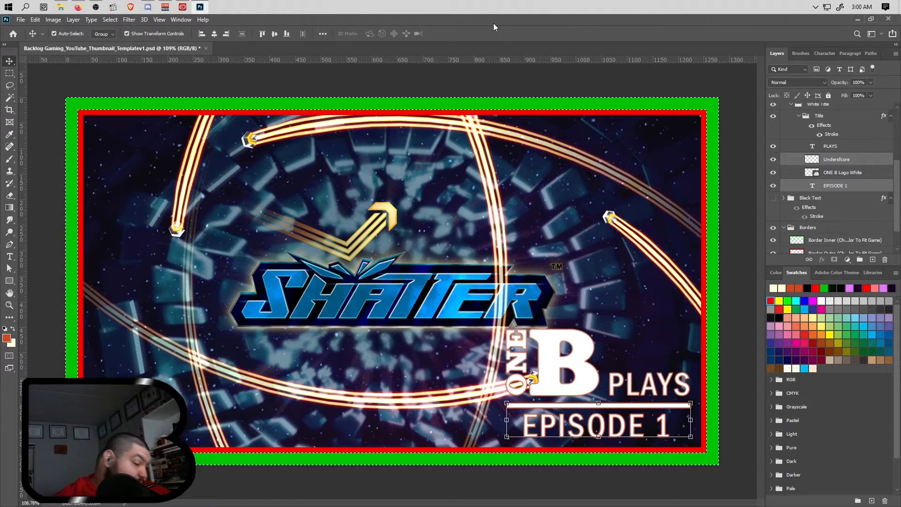
pyautogui.click(214, 34)
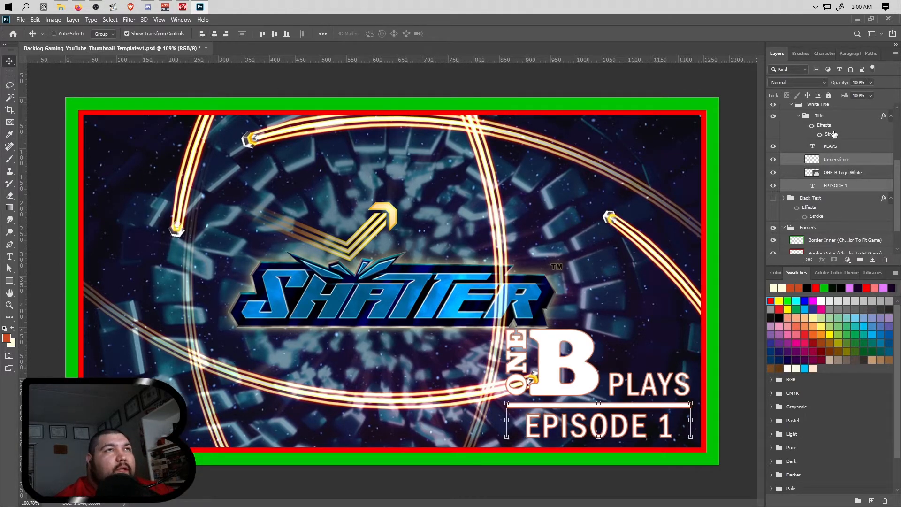
# Set the Title group's stroke gradient to the Metal preset after trying the Black, White preset.
pyautogui.click(828, 117)
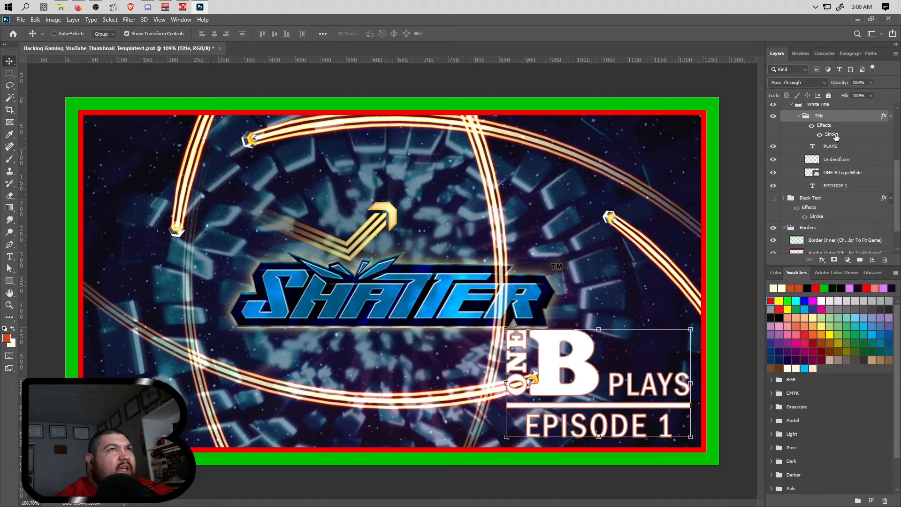
pyautogui.doubleClick(829, 134)
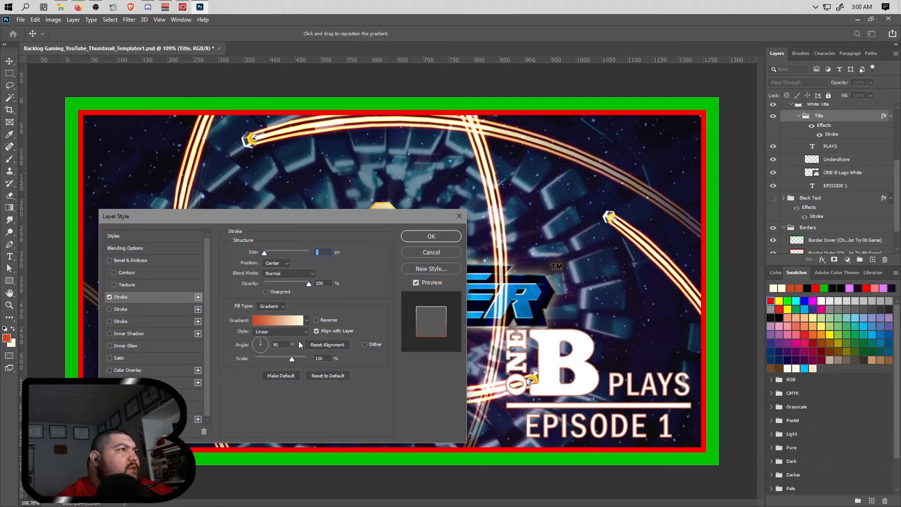
pyautogui.click(301, 321)
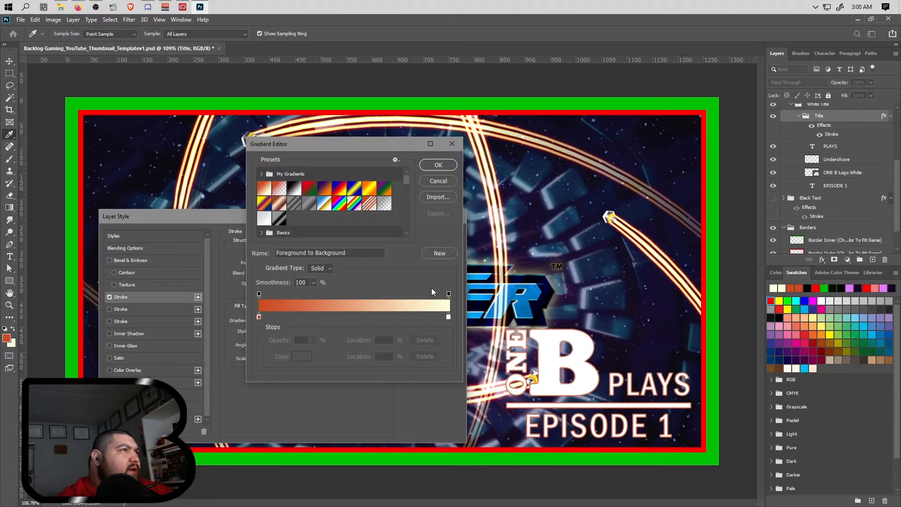
pyautogui.click(294, 188)
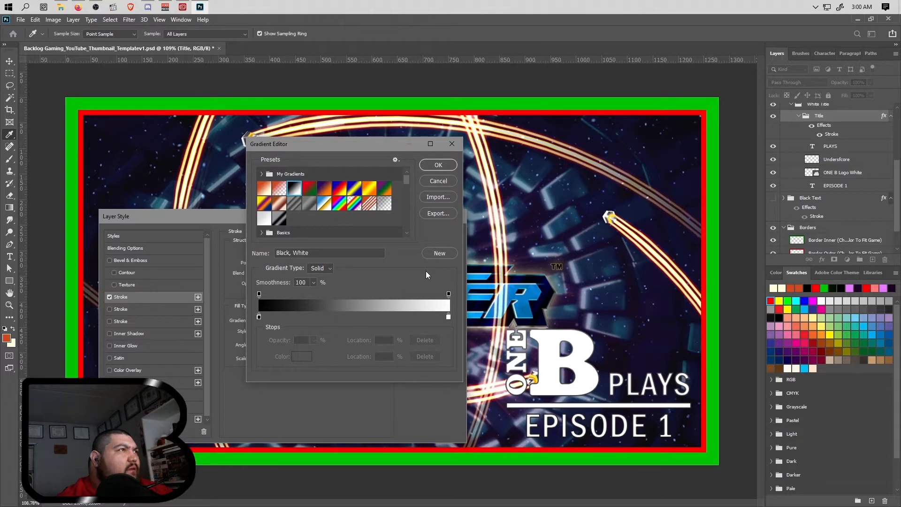
pyautogui.click(279, 218)
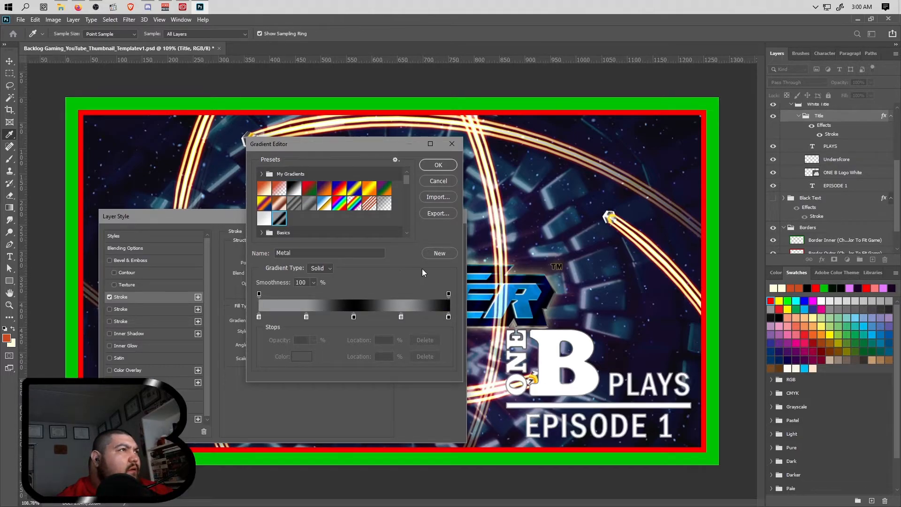
pyautogui.click(438, 165)
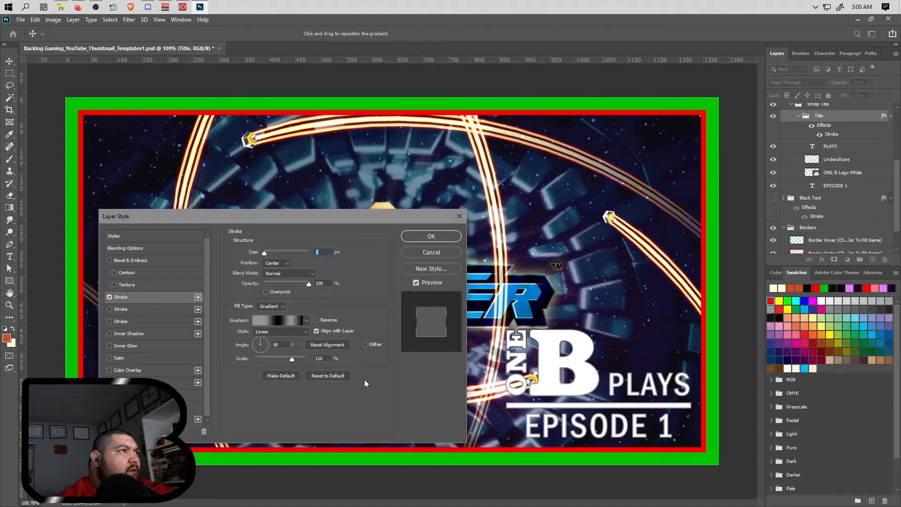
# Set the stroke gradient's scale to 95% and its angle to 45°, and apply the layer style.
pyautogui.moveTo(291, 359)
pyautogui.mouseDown()
pyautogui.moveTo(261, 359)
pyautogui.moveTo(284, 362)
pyautogui.mouseUp()
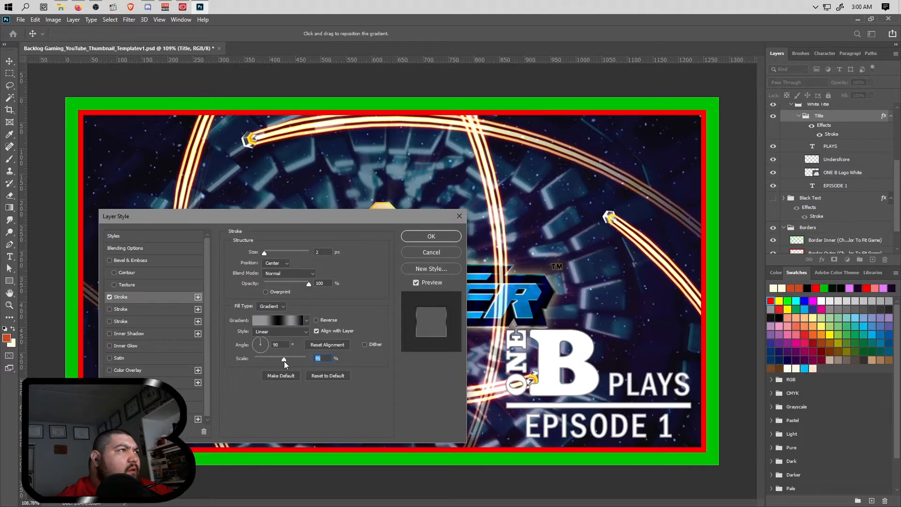
pyautogui.click(265, 342)
pyautogui.click(266, 343)
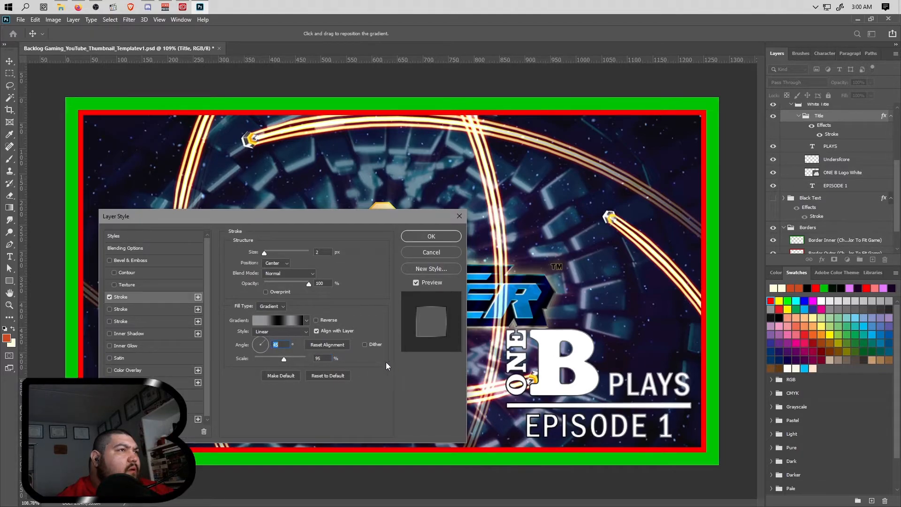
pyautogui.click(432, 236)
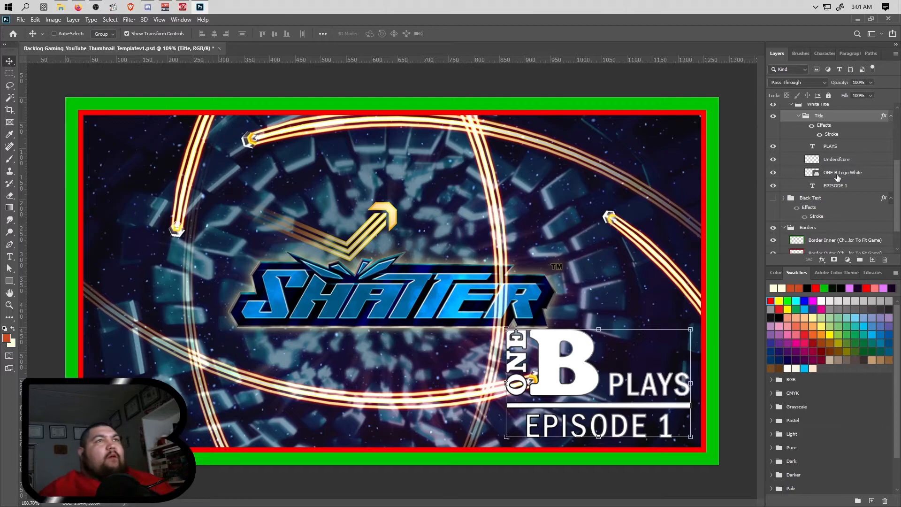
# Load the Border Inner layer as a selection and fill it with pale yellow sampled from a light trail, after trying the Shatter logo's blue.
pyautogui.click(833, 185)
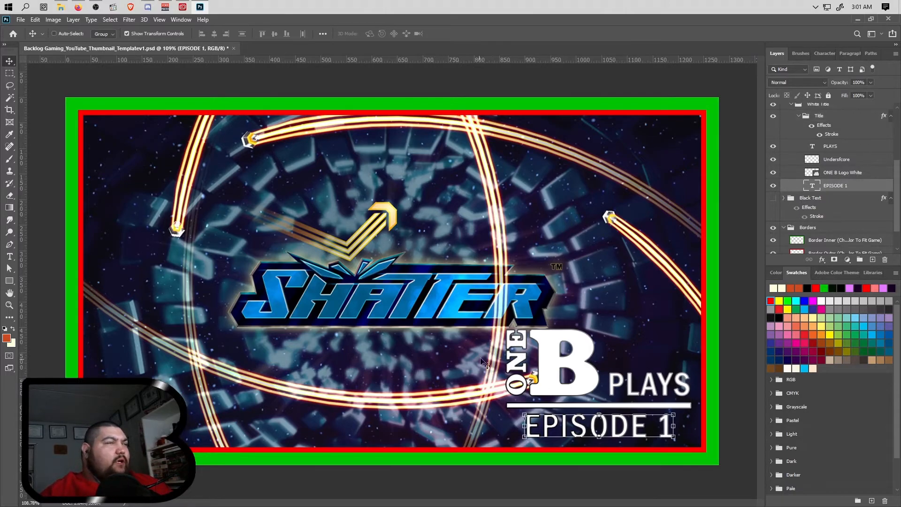
pyautogui.click(792, 105)
pyautogui.click(827, 208)
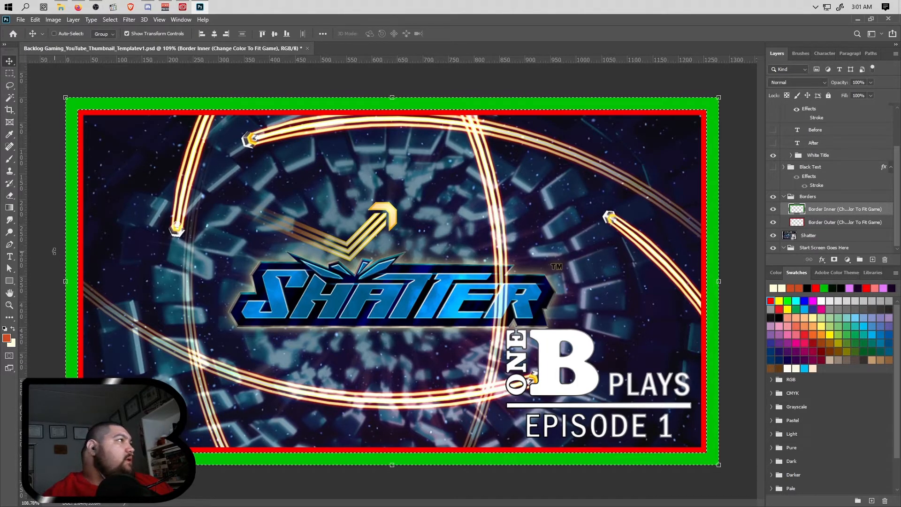
pyautogui.click(10, 134)
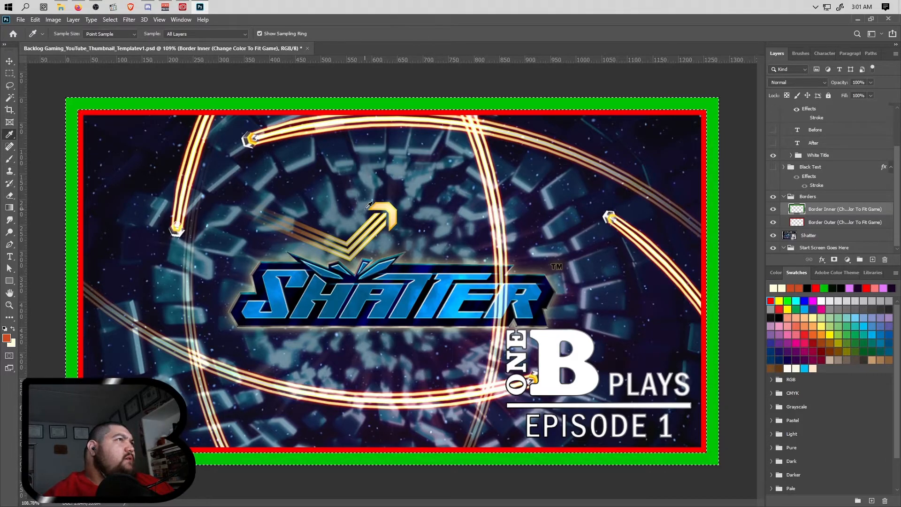
pyautogui.click(406, 301)
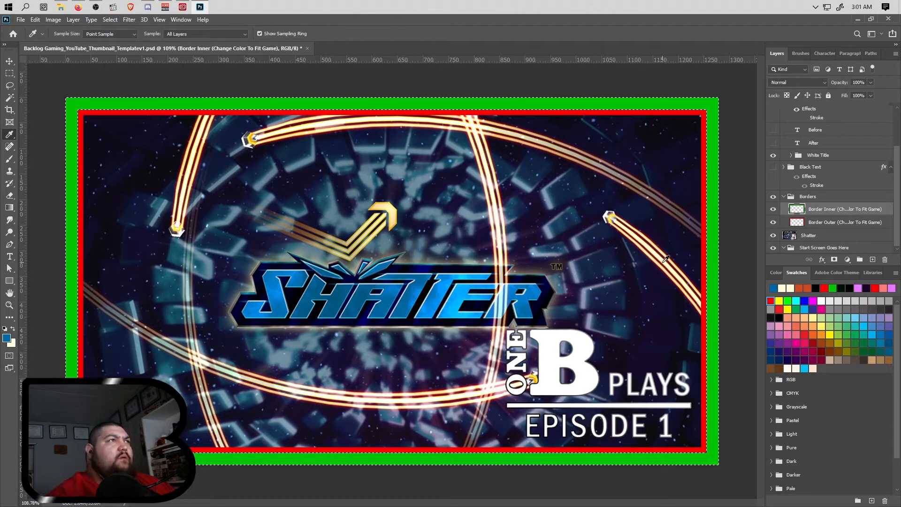
pyautogui.hotkey('alt', 'BackSpace')
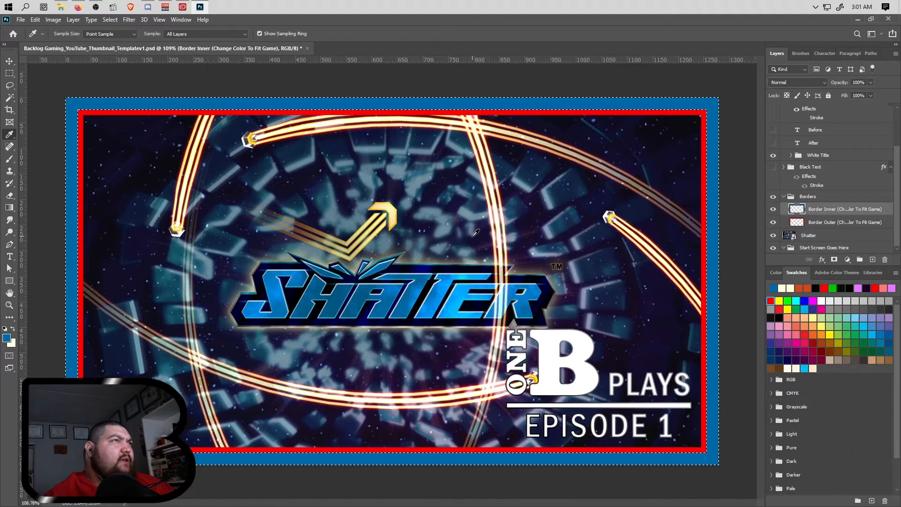
pyautogui.click(633, 233)
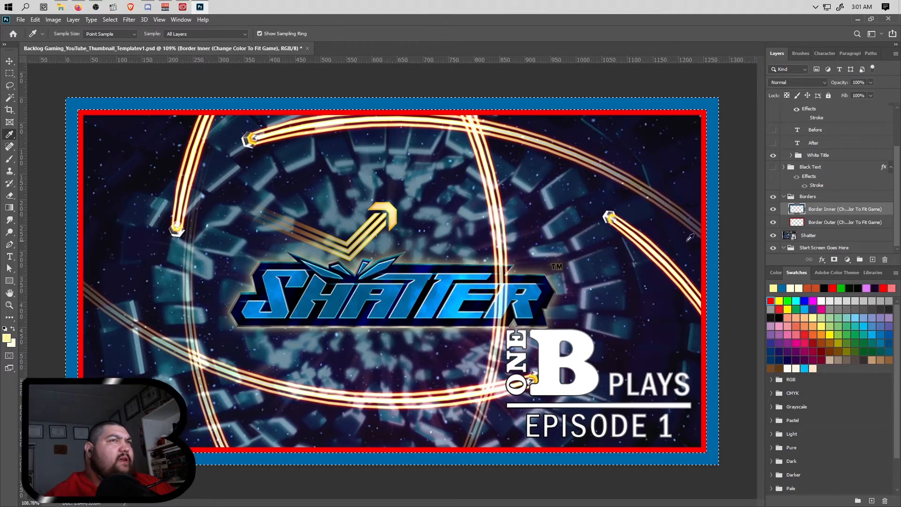
pyautogui.hotkey('alt', 'BackSpace')
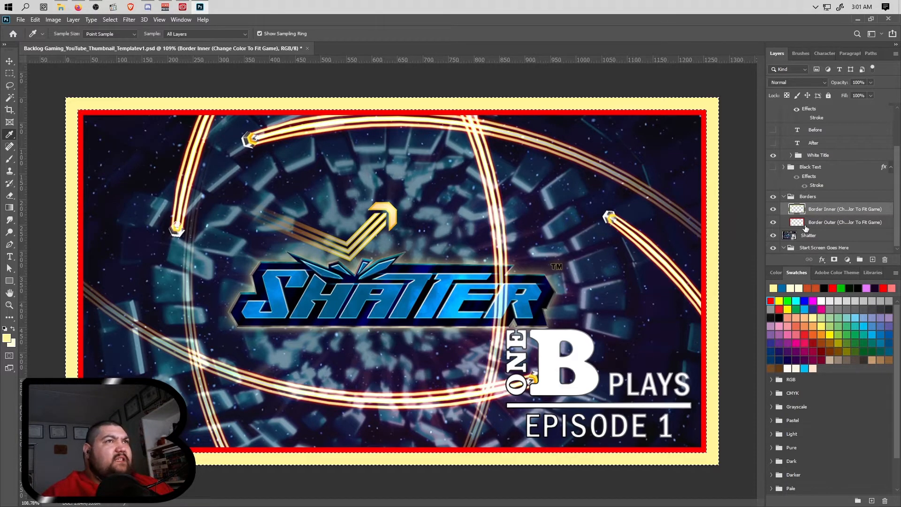
# Load the Border Outer layer as a selection, fill it with dark blue sampled from the Shatter logo after trying near-black and bright blue, and deselect.
pyautogui.click(797, 222)
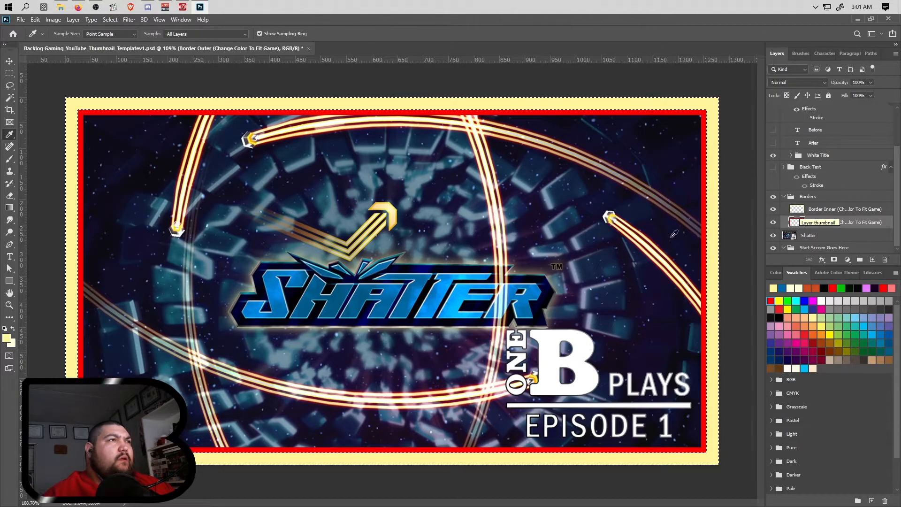
pyautogui.click(546, 296)
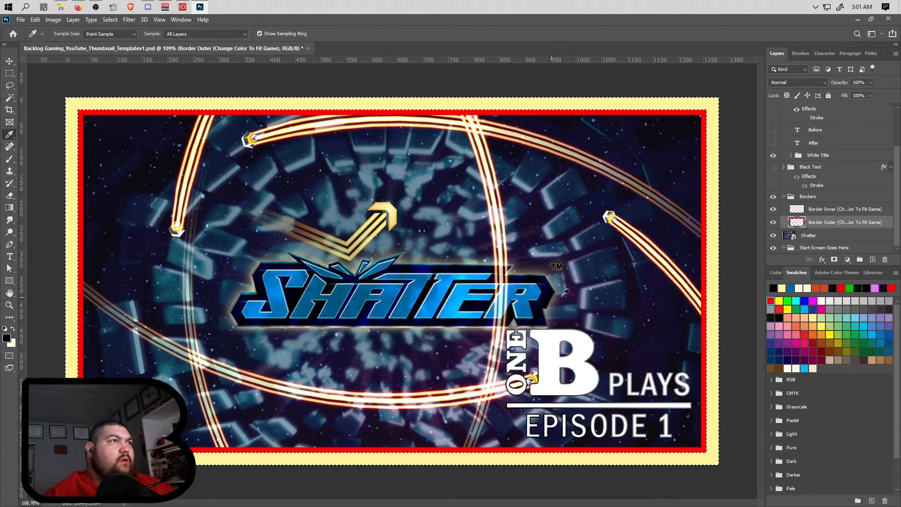
pyautogui.keyDown('ctrl'); pyautogui.click(799, 225); pyautogui.keyUp('ctrl')
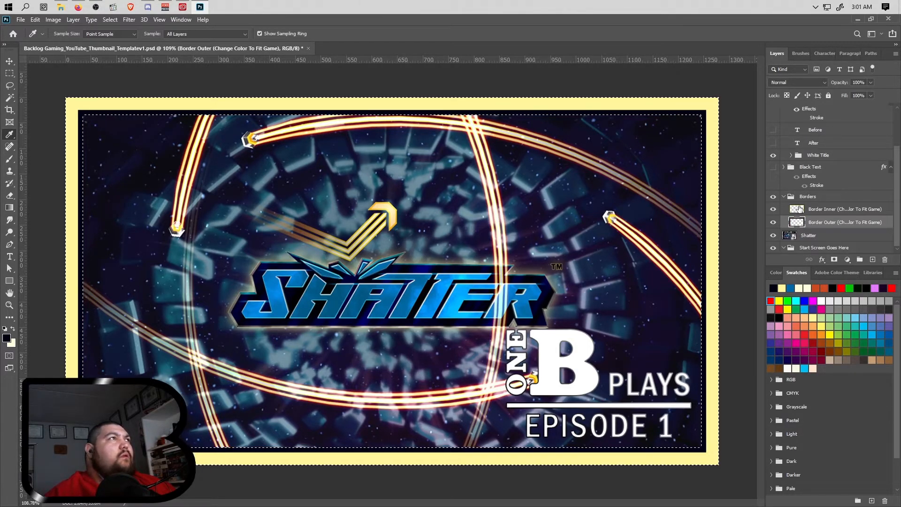
pyautogui.click(453, 297)
pyautogui.hotkey('alt', 'BackSpace')
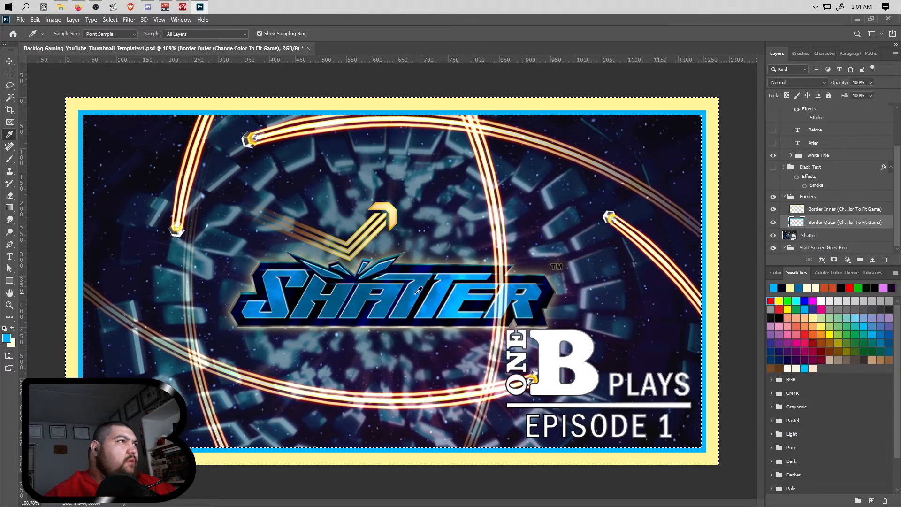
pyautogui.click(367, 294)
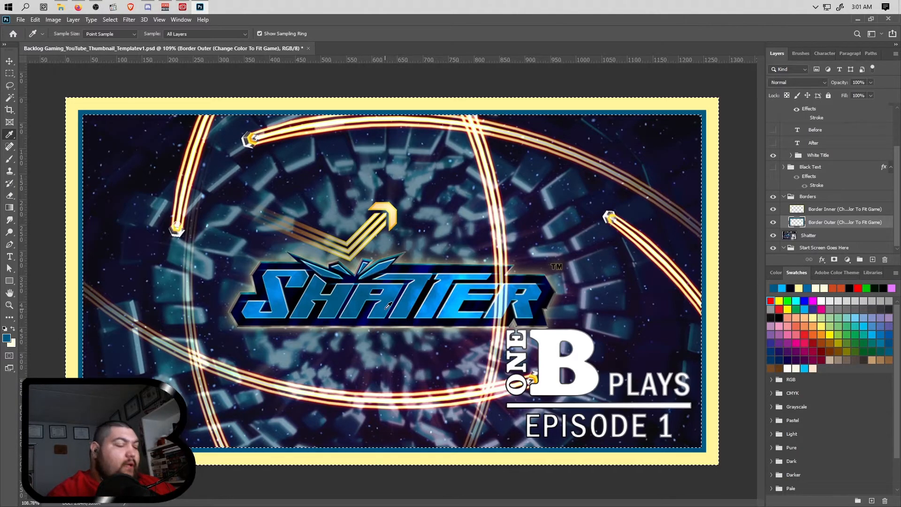
pyautogui.hotkey('ctrl', 'd')
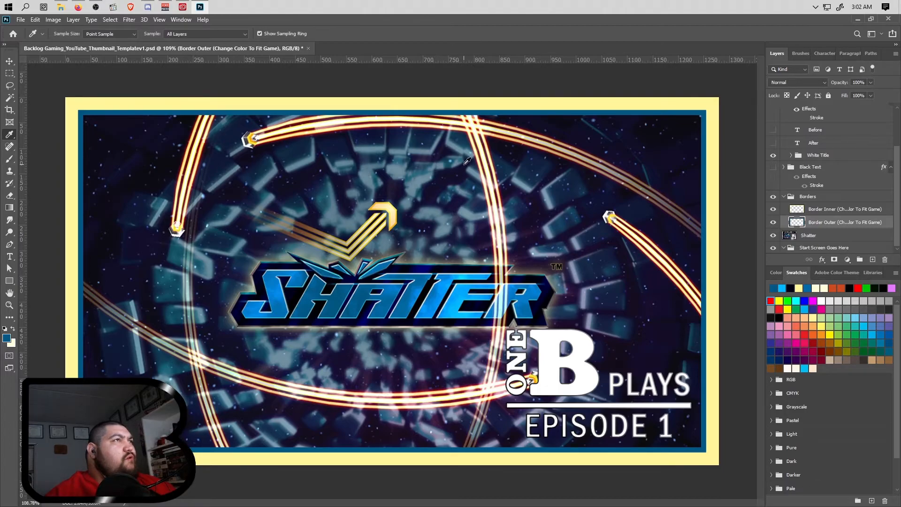
# Fill the Border Inner layer with the same dark blue sampled from the Shatter logo.
pyautogui.keyDown('ctrl'); pyautogui.click(797, 221); pyautogui.keyUp('ctrl')
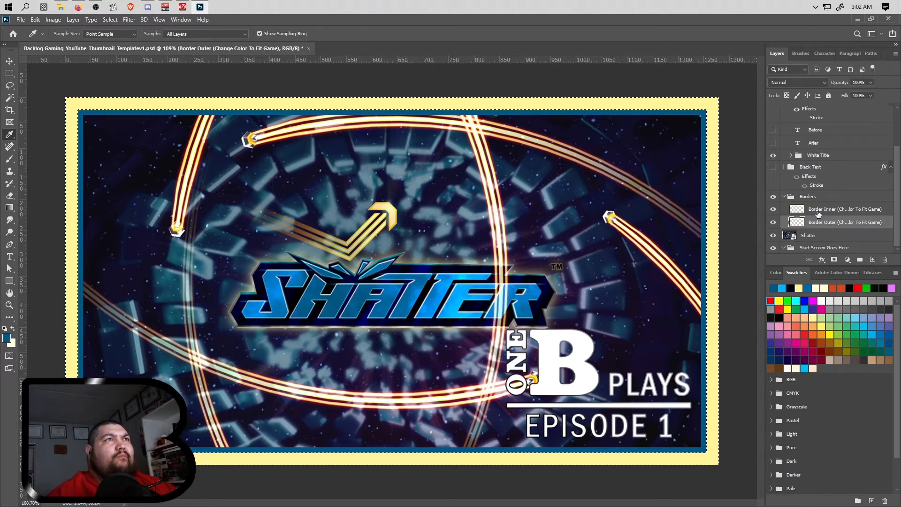
pyautogui.click(819, 209)
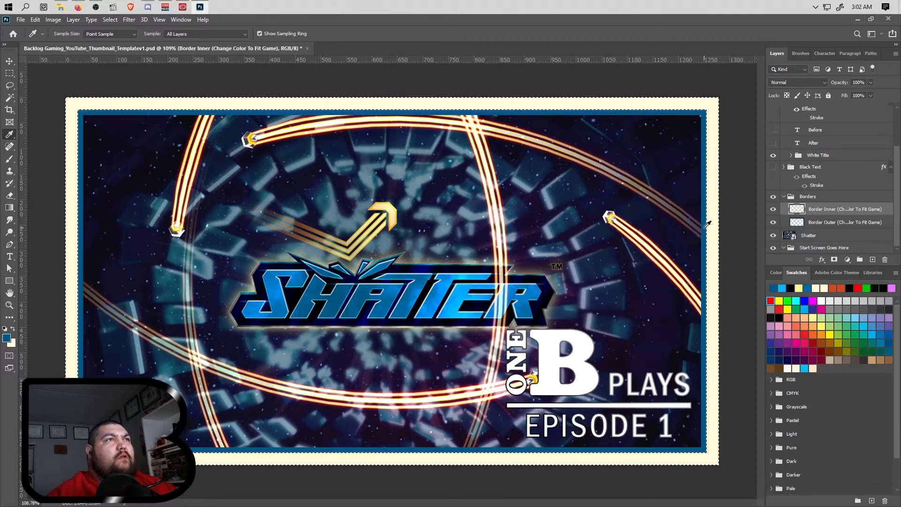
pyautogui.hotkey('alt', 'BackSpace')
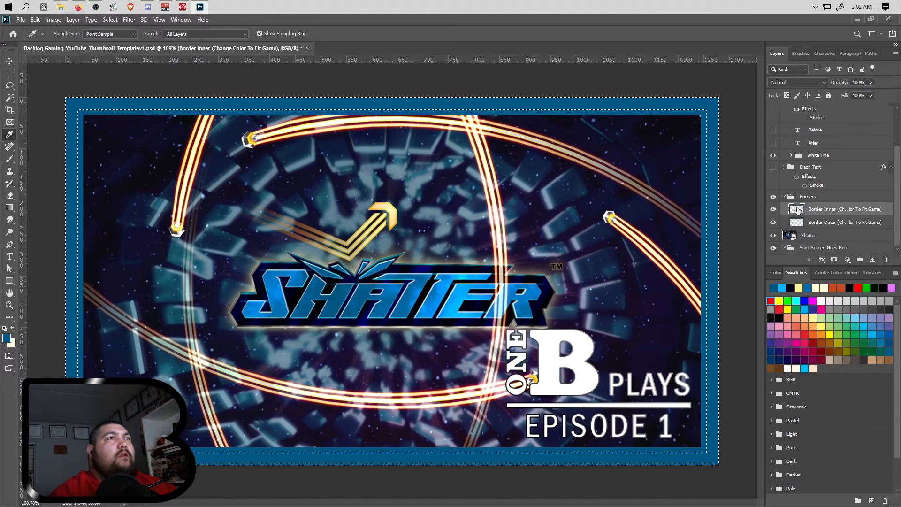
# Try pale yellow and light-trail orange fills on the Border Outer layer, testing the orange at 54% opacity before restoring 100%.
pyautogui.click(809, 224)
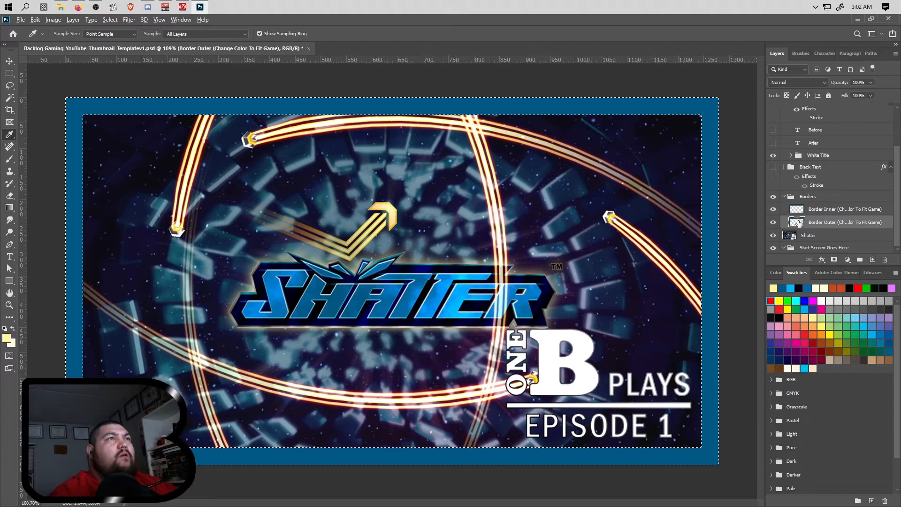
pyautogui.hotkey('alt', 'BackSpace')
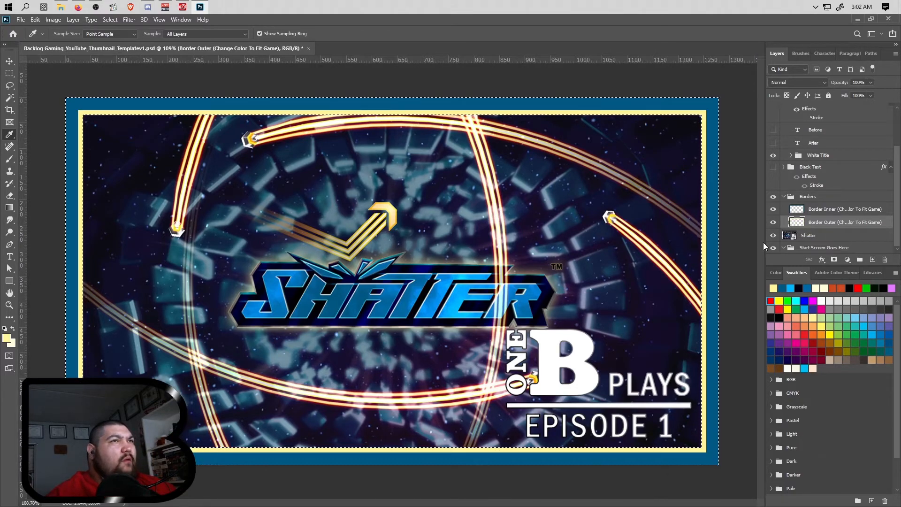
pyautogui.scroll(5, 643, 248)
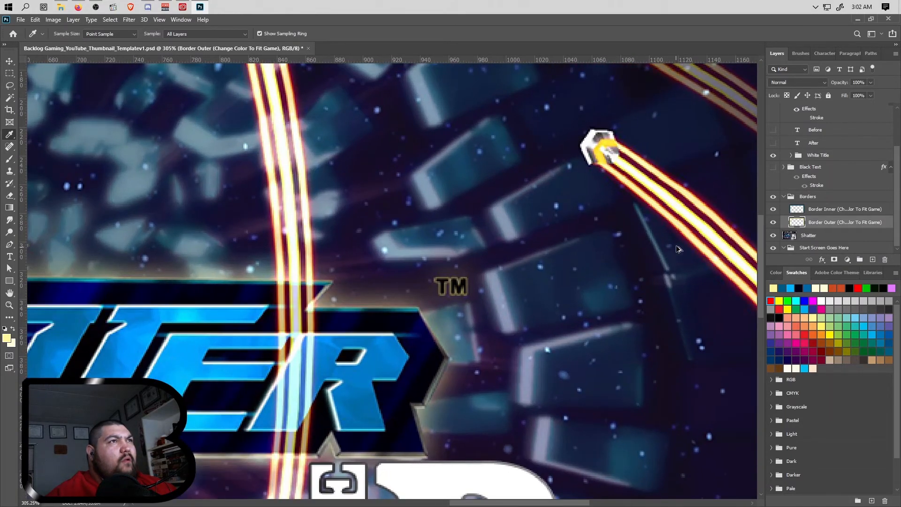
pyautogui.click(680, 224)
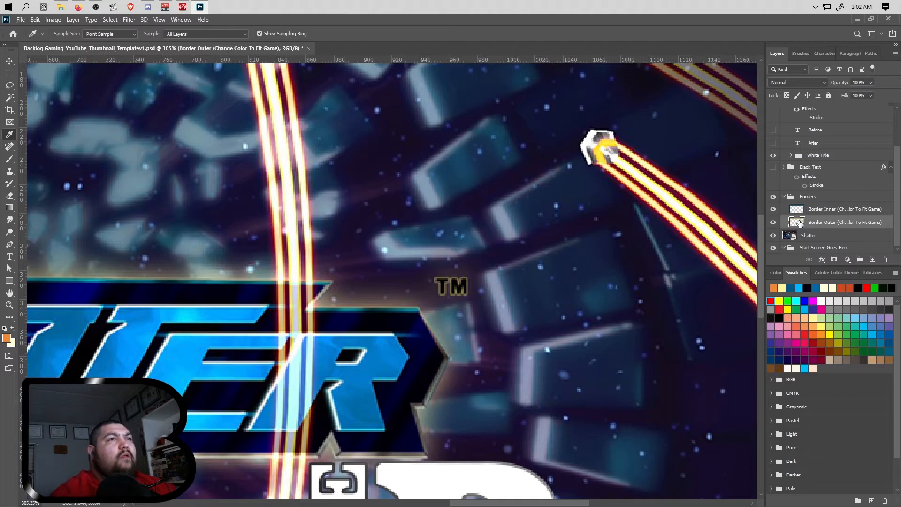
pyautogui.scroll(-5, 622, 276)
pyautogui.scroll(-1, 622, 277)
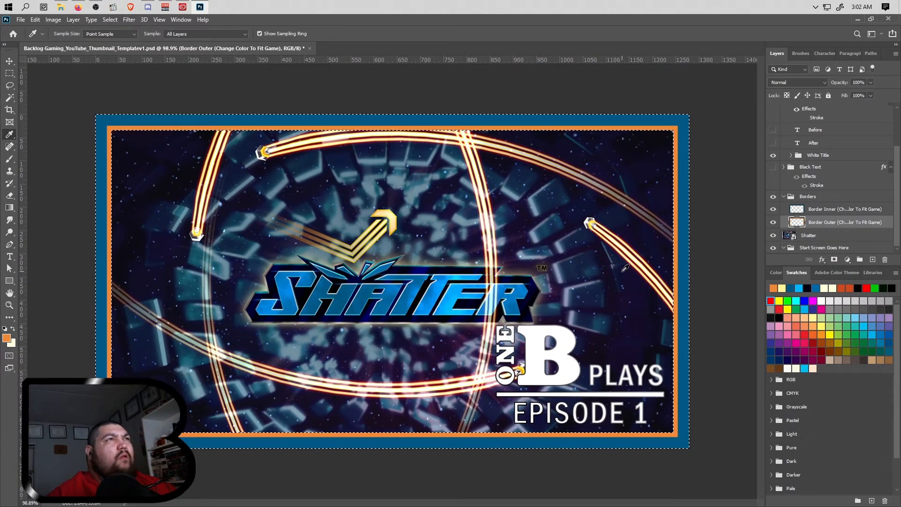
pyautogui.hotkey('ctrl', 'd')
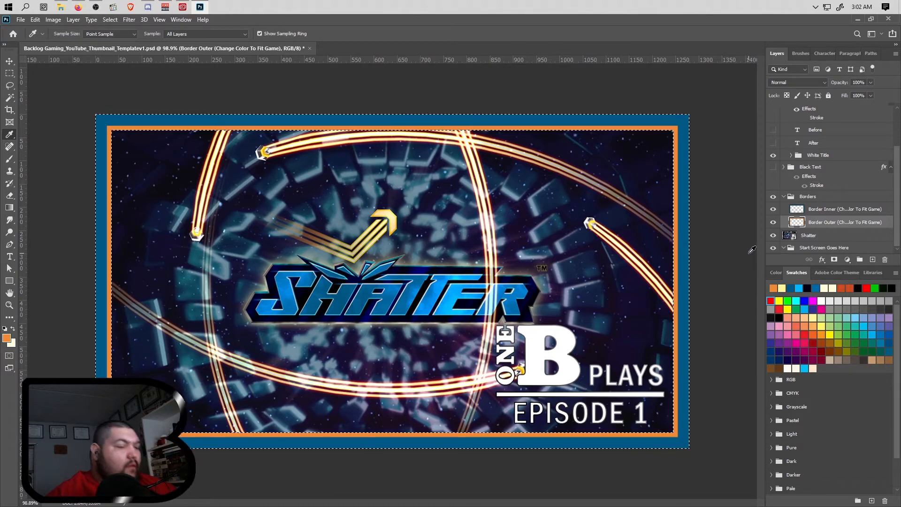
pyautogui.moveTo(870, 82); pyautogui.dragTo(851, 95)
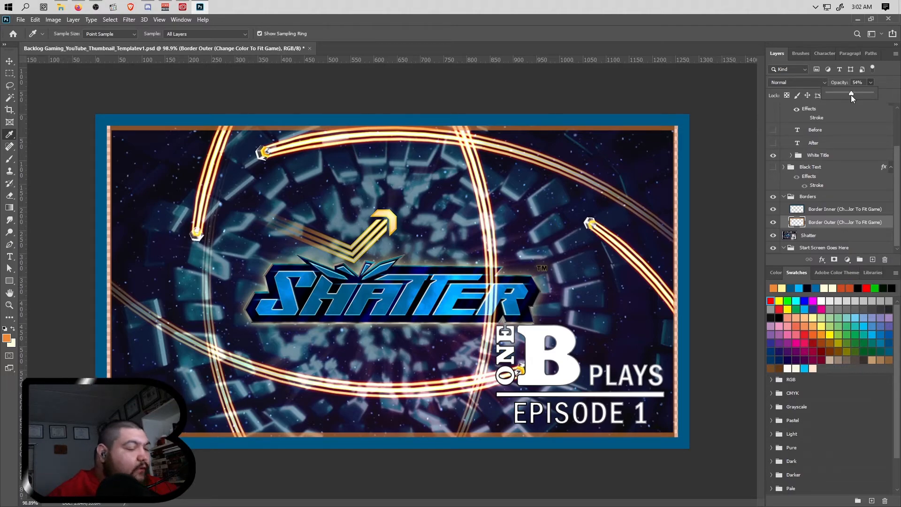
pyautogui.moveTo(872, 93); pyautogui.dragTo(872, 93)
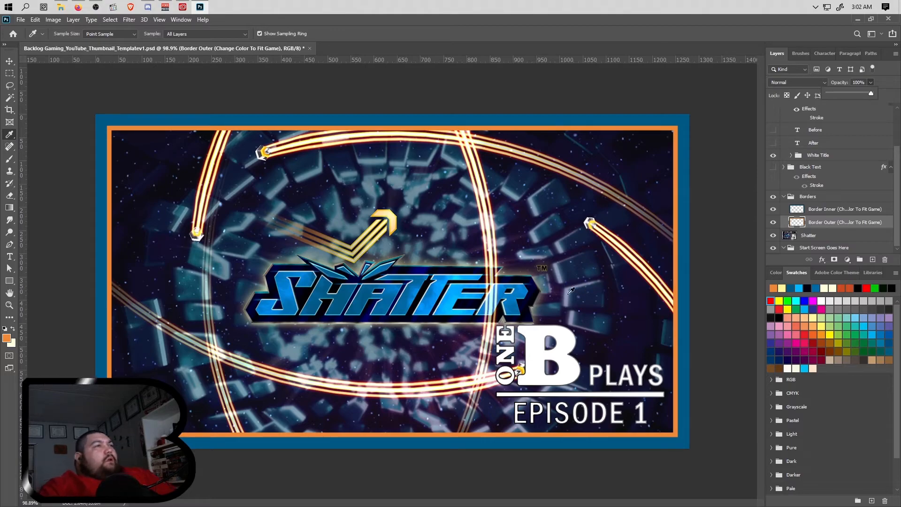
# Fill the Border Outer layer with bright blue sampled from the Shatter logo, deselect, and save the document.
pyautogui.click(461, 295)
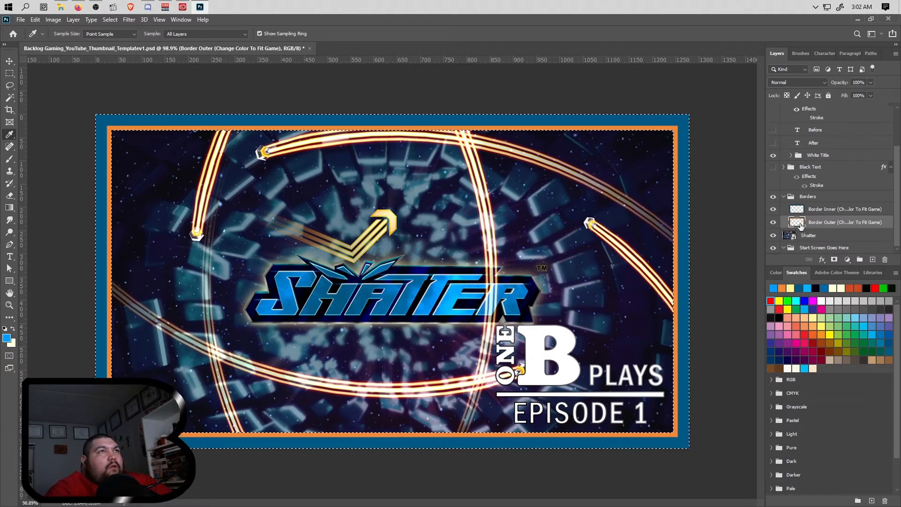
pyautogui.hotkey('alt', 'BackSpace')
pyautogui.hotkey('ctrl', 'd')
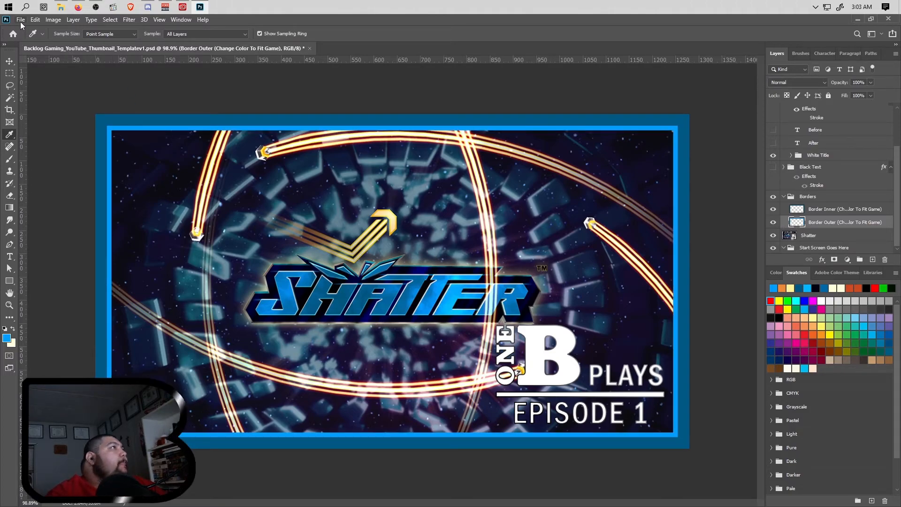
pyautogui.click(21, 19)
pyautogui.click(33, 118)
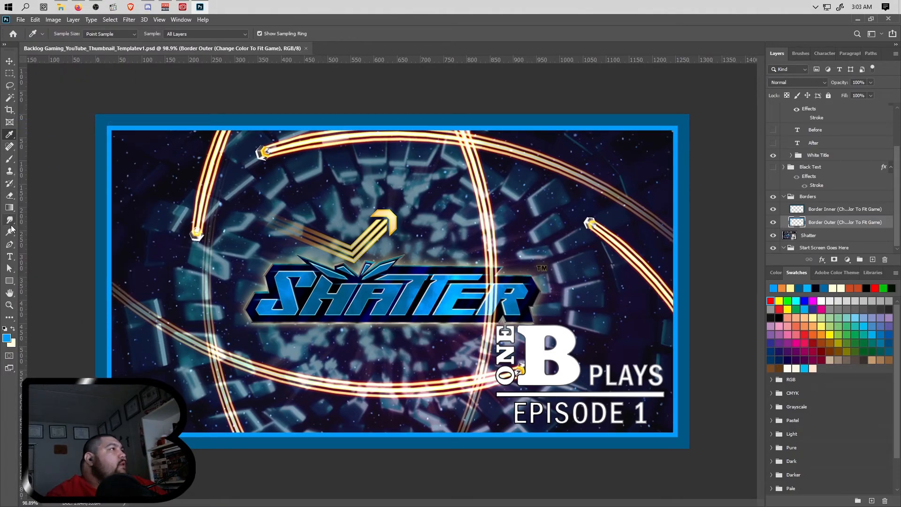
# Start a quick PNG export of the EPISODE 1 thumbnail and create a Shatter folder inside Backlog Gaming as its destination.
pyautogui.click(9, 257)
pyautogui.click(649, 416)
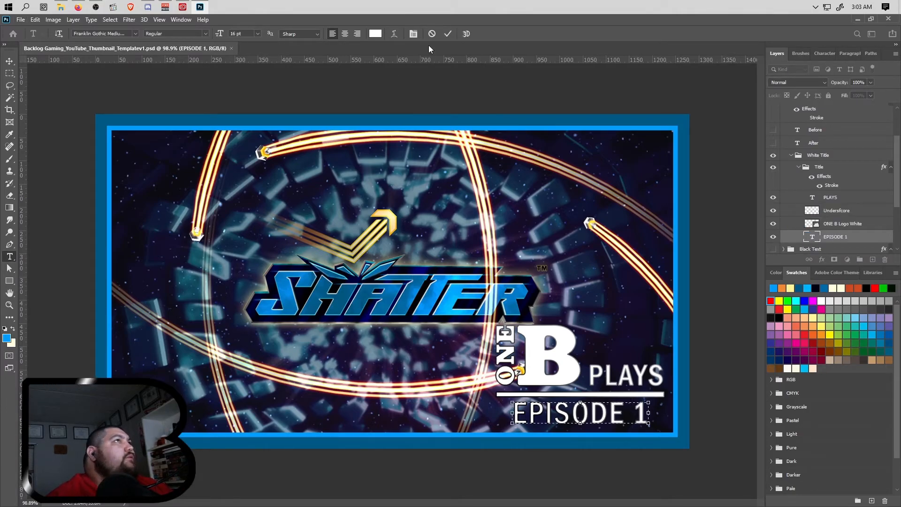
pyautogui.click(21, 20)
pyautogui.moveTo(73, 158)
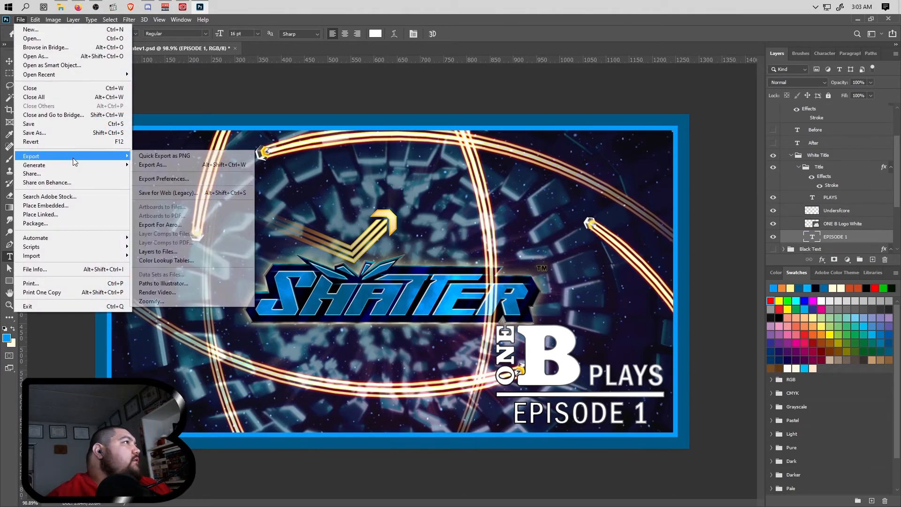
pyautogui.click(173, 155)
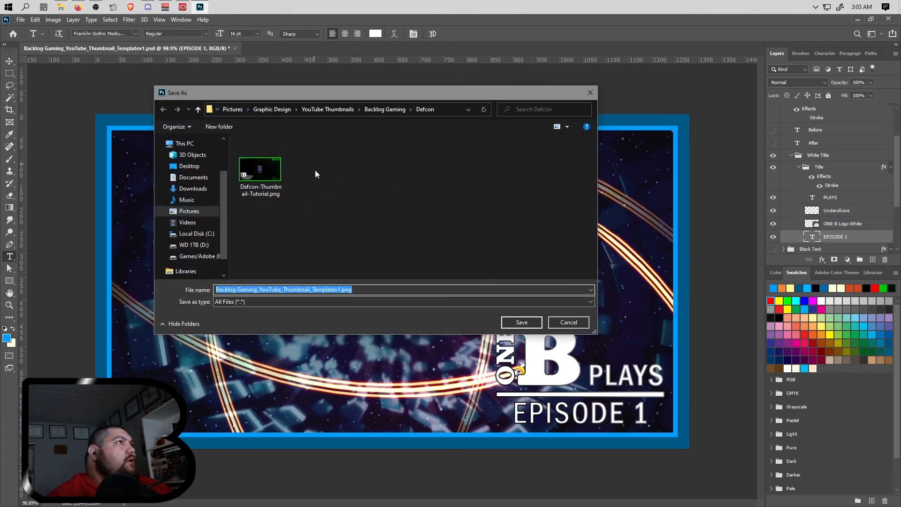
pyautogui.click(380, 109)
pyautogui.click(220, 126)
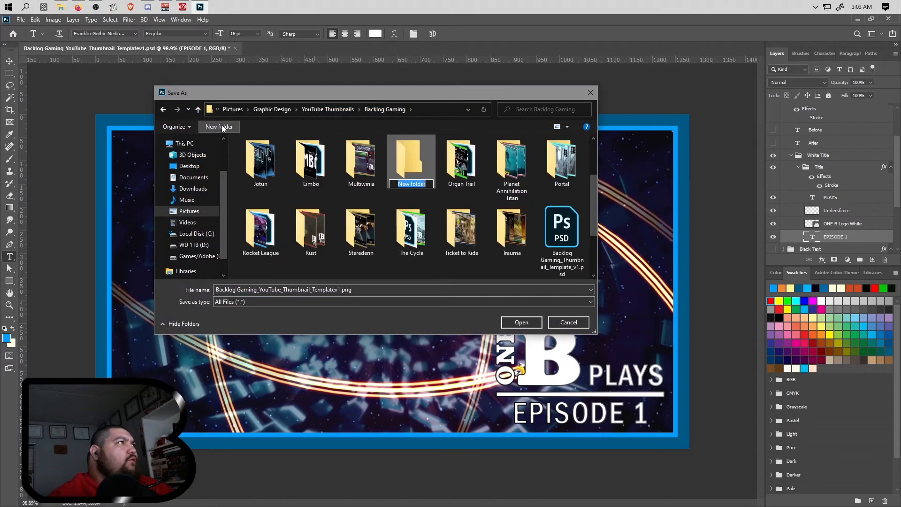
pyautogui.write('Shatter')
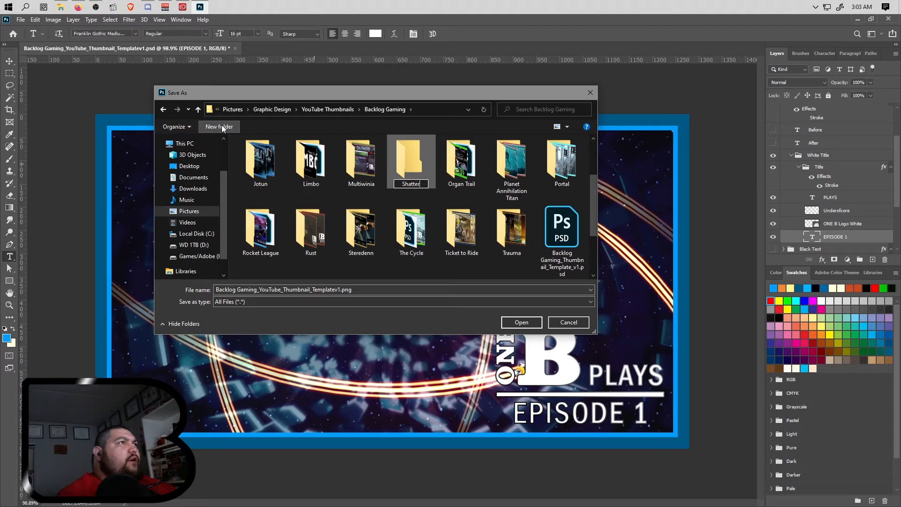
pyautogui.press('Return')
pyautogui.doubleClick(303, 223)
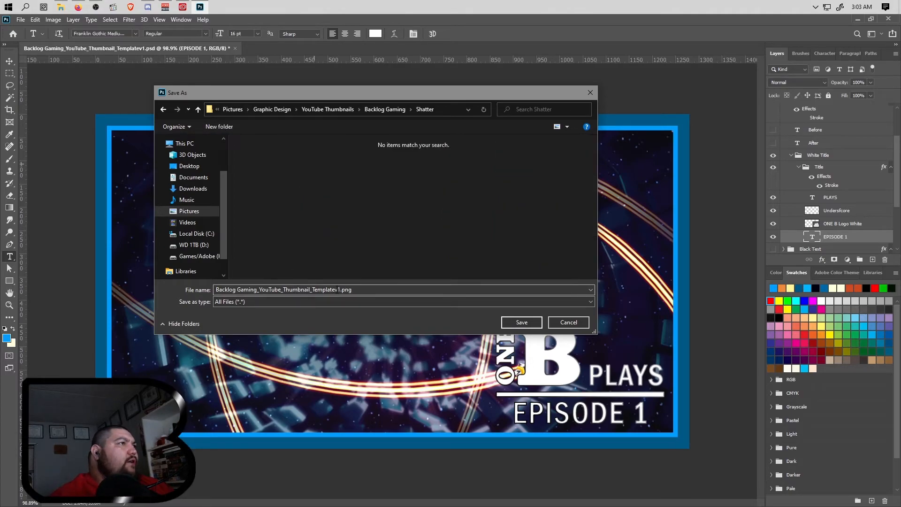
# Name the exported file Shatter-Thumbnail-Episode 1.png and save it in the Shatter folder.
pyautogui.click(342, 289)
pyautogui.moveTo(341, 290); pyautogui.dragTo(156, 296)
pyautogui.write('Shatter')
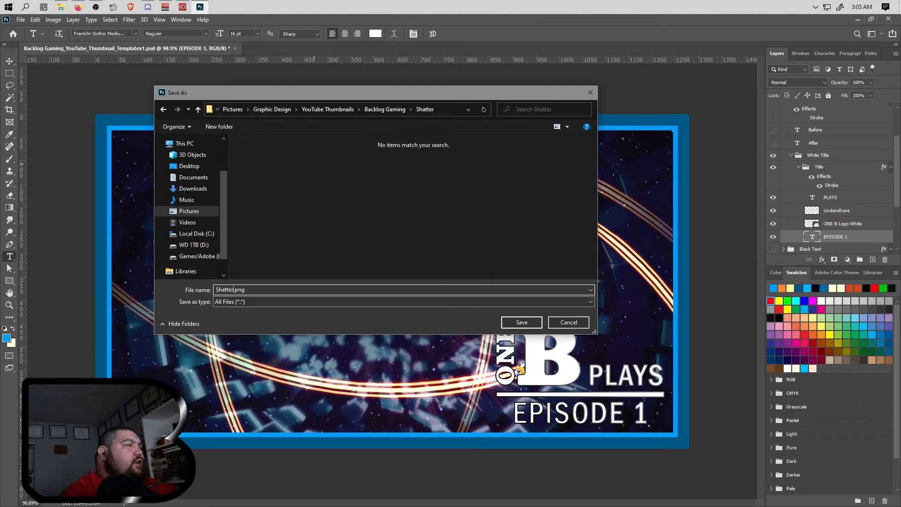
pyautogui.write('-Thumbn')
pyautogui.write('na')
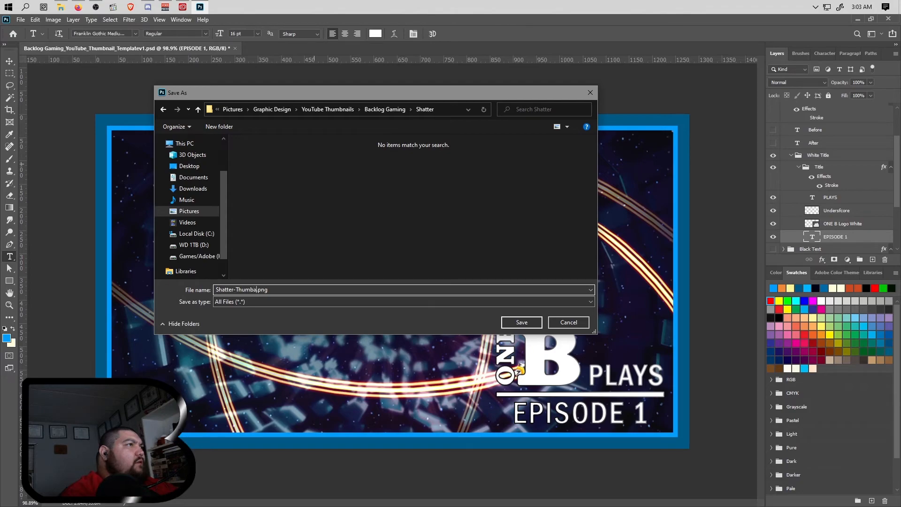
pyautogui.write('il-Episode 1')
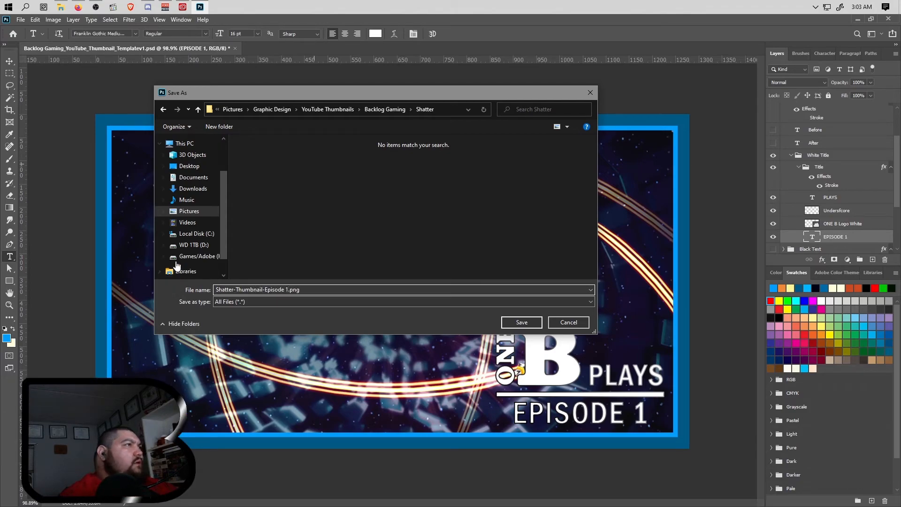
pyautogui.click(522, 322)
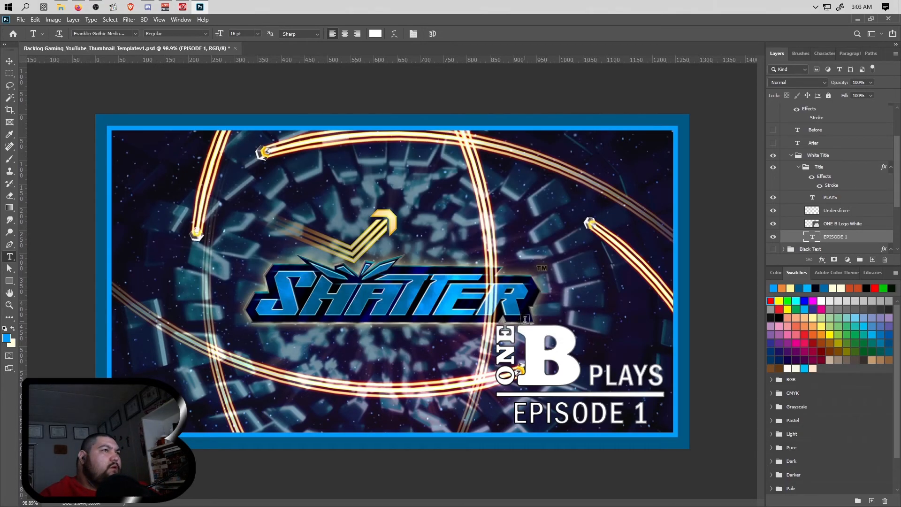
# Change the episode label under the title to EPISODE 2.
pyautogui.doubleClick(642, 415)
pyautogui.write('2')
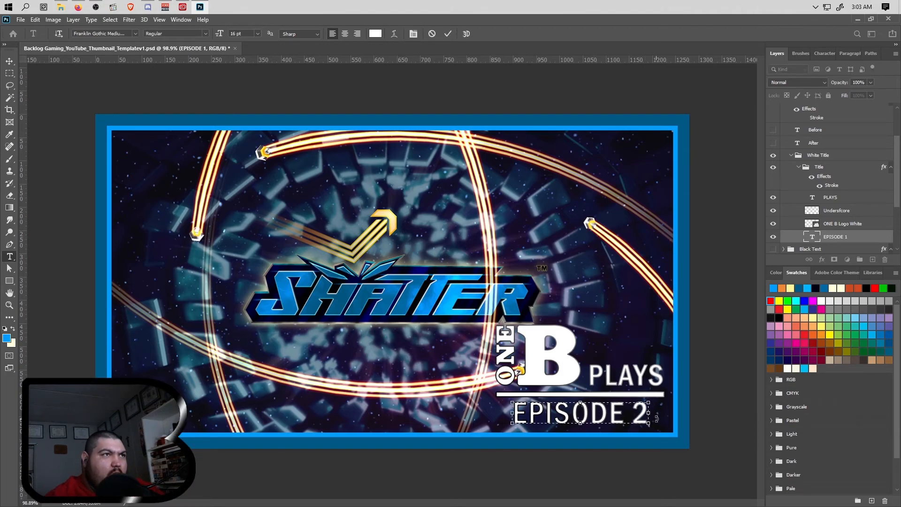
pyautogui.click(448, 33)
# Export the thumbnail as Shatter-Thumbnail-Episode 2.png in the Shatter folder and save the template document.
pyautogui.click(20, 20)
pyautogui.moveTo(55, 157)
pyautogui.click(162, 156)
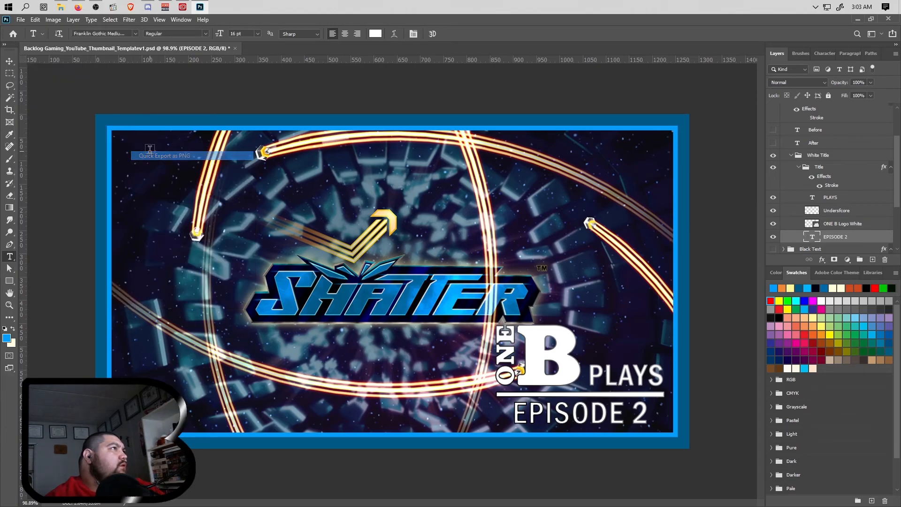
pyautogui.click(268, 183)
pyautogui.click(287, 290)
pyautogui.doubleClick(287, 290)
pyautogui.write('2')
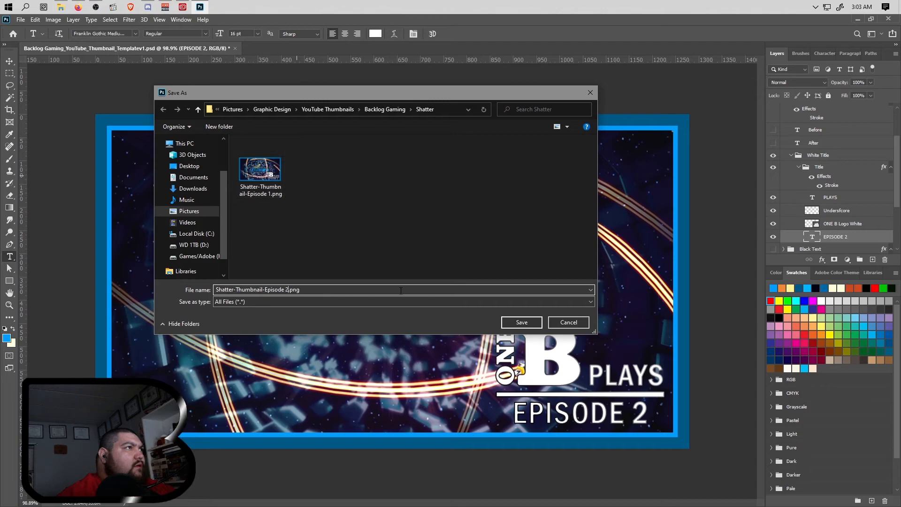
pyautogui.click(521, 321)
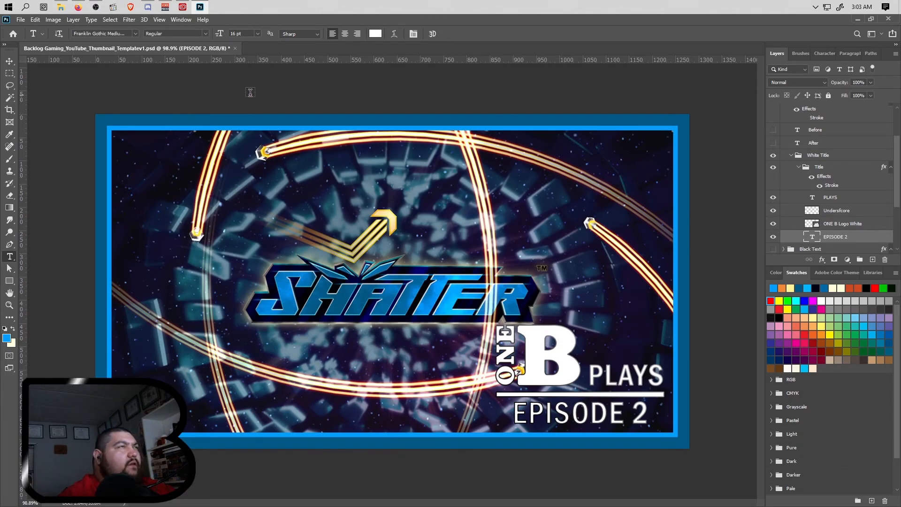
pyautogui.click(20, 19)
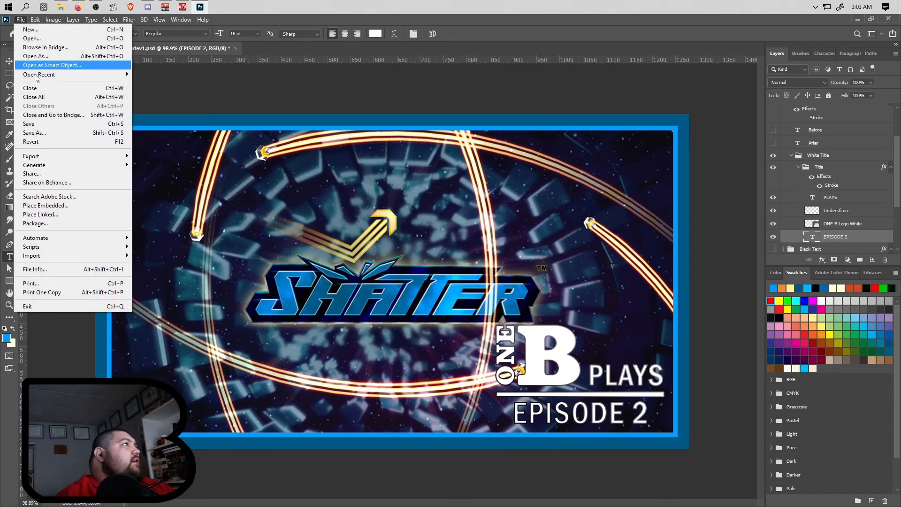
pyautogui.click(55, 125)
# Check the exported episode thumbnails in the Shatter folder through the PNG export dialog, and cancel without exporting.
pyautogui.click(21, 19)
pyautogui.moveTo(63, 157)
pyautogui.click(155, 155)
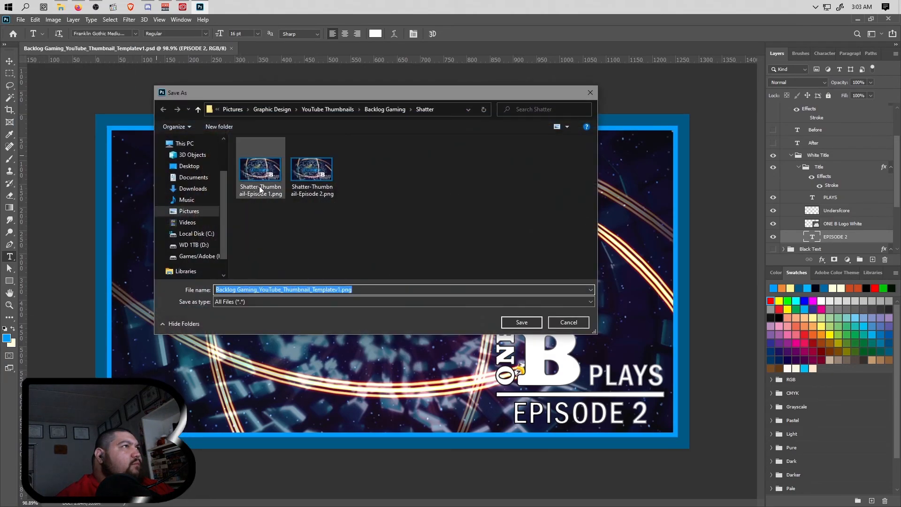
pyautogui.click(558, 320)
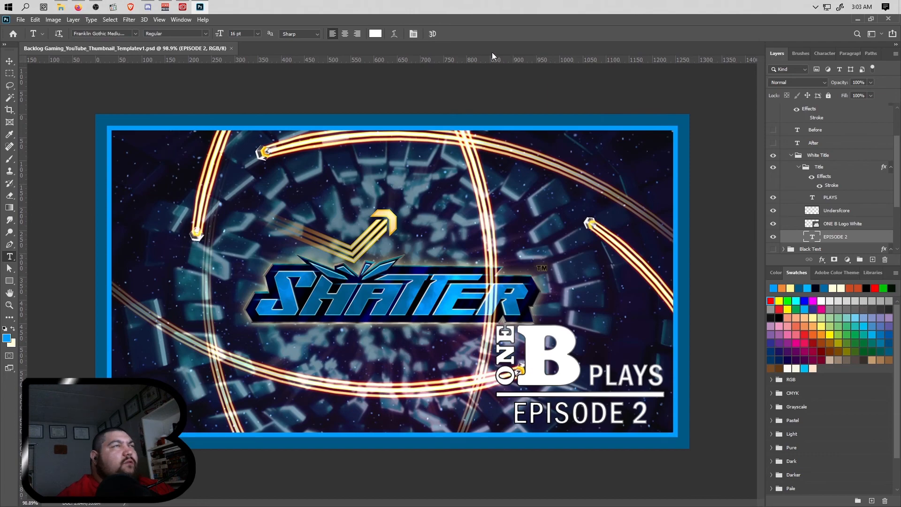